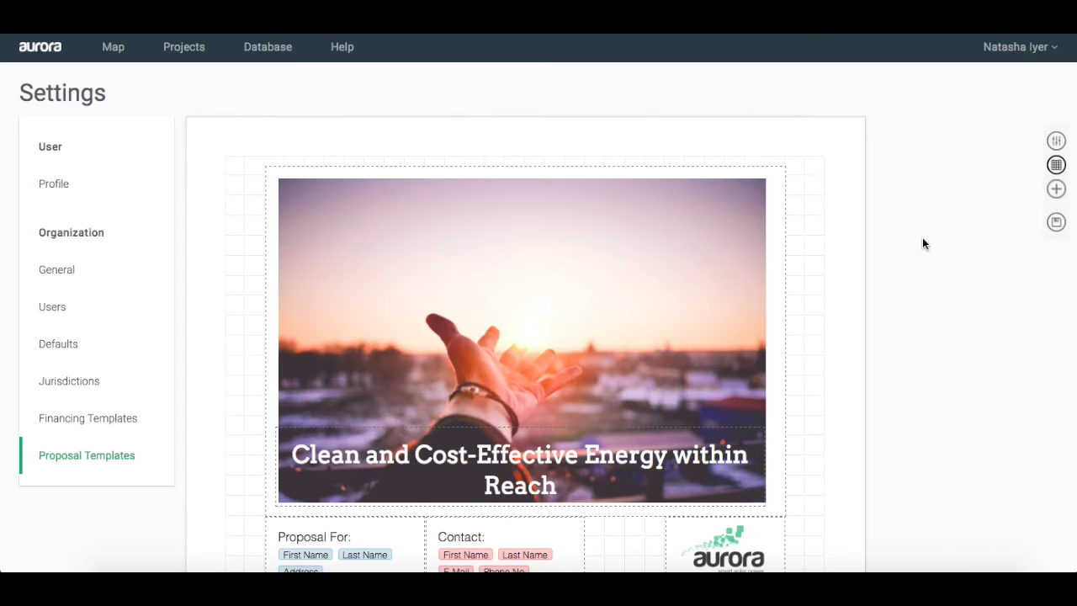
- Open the block-type list in the editor of the sunset-cover proposal template
{"action": "left_click", "coordinate": [1056, 190]}
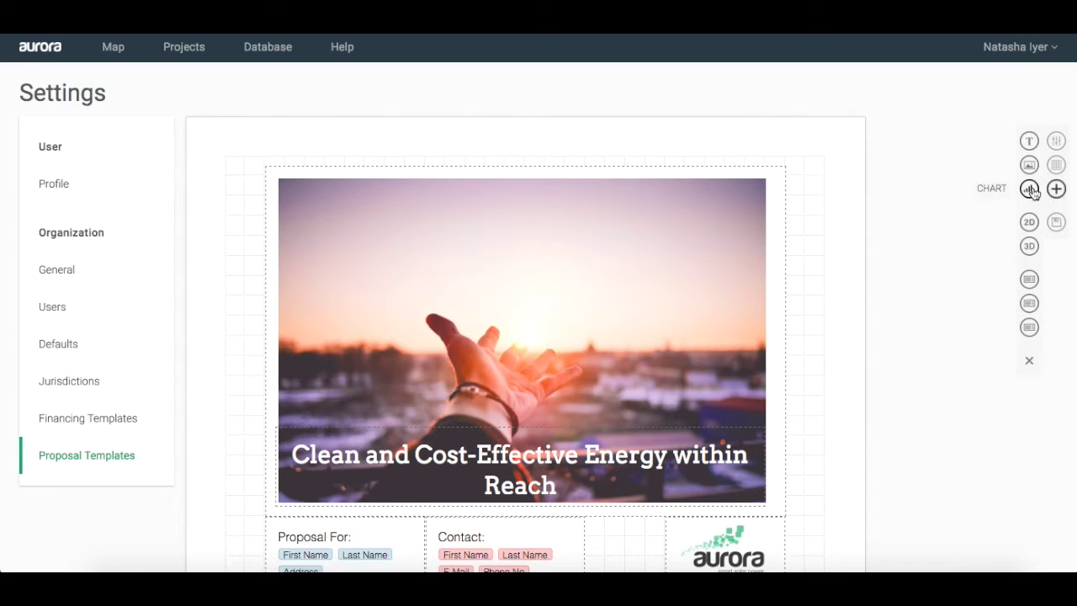
- Place a chart block on the blank second page, creating an Annual Cashflows bar chart
{"action": "left_click", "coordinate": [1029, 188]}
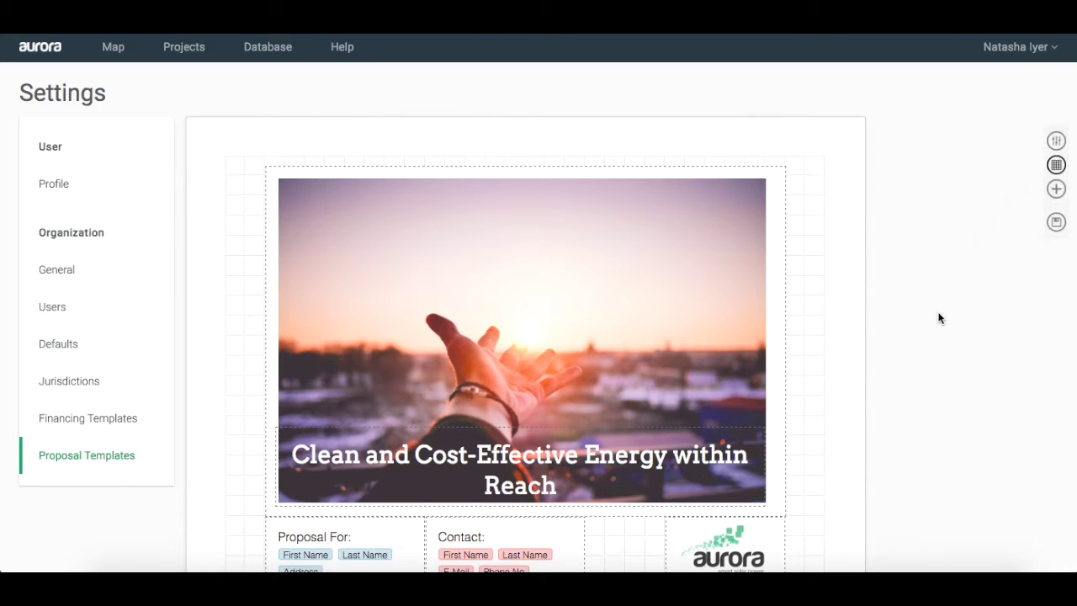
{"action": "scroll", "coordinate": [940, 319], "scroll_direction": "down", "scroll_amount": 4}
{"action": "scroll", "coordinate": [939, 318], "scroll_direction": "down", "scroll_amount": 4}
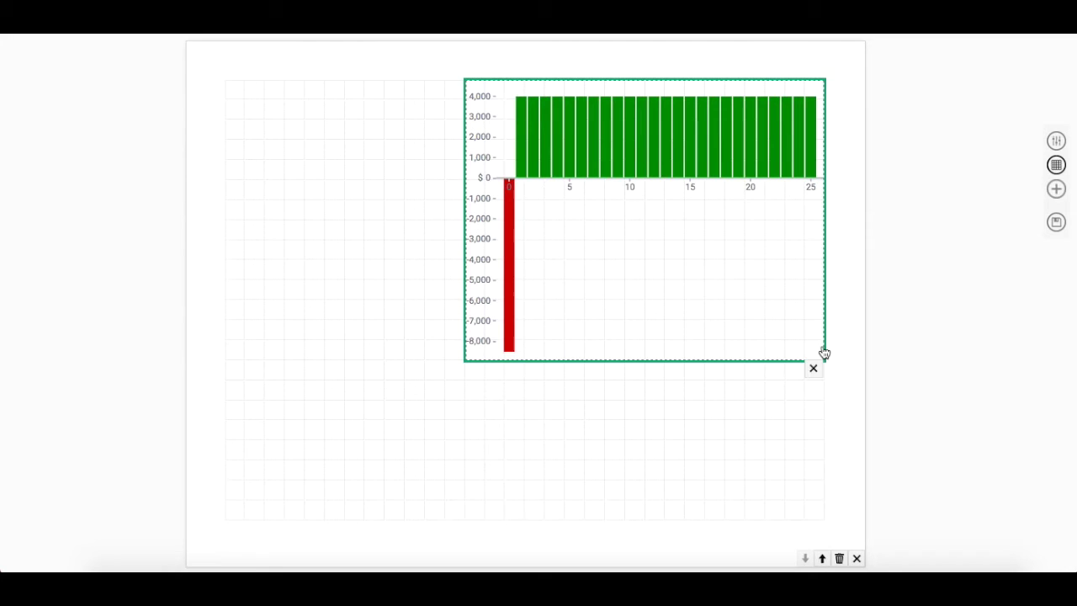
{"action": "left_click", "coordinate": [671, 272]}
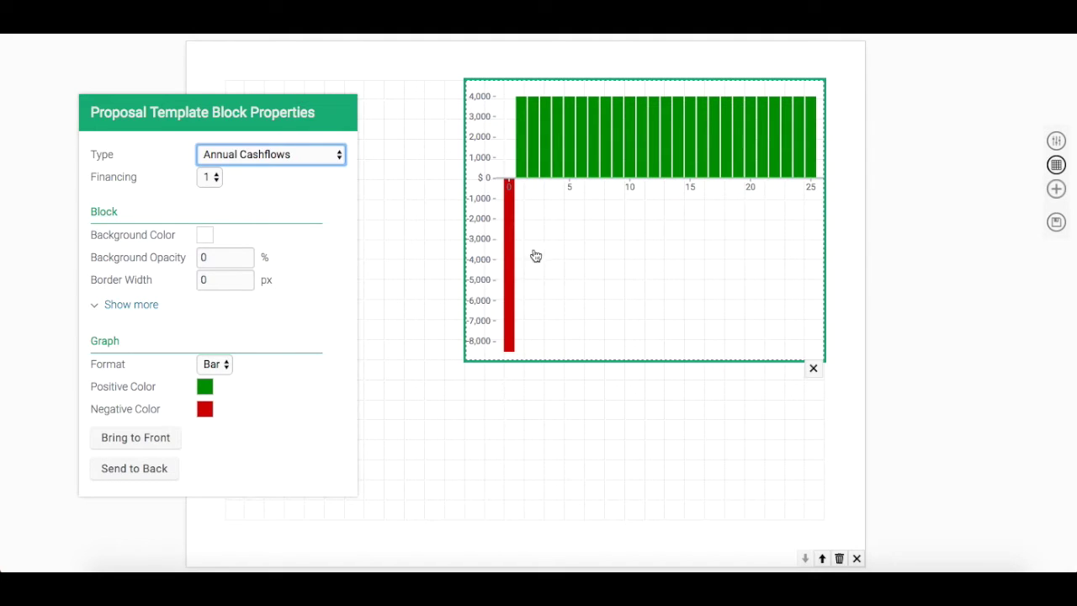
- Preview the Cumulative Cashflows, Production & Consumption and Electricity Bill chart types
{"action": "left_click", "coordinate": [337, 159]}
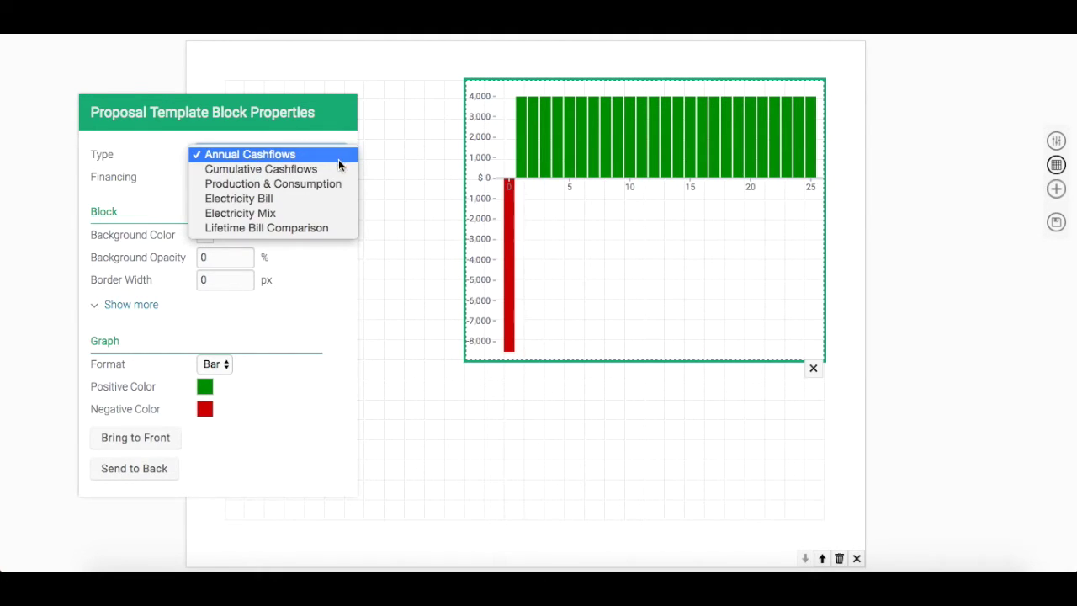
{"action": "left_click", "coordinate": [339, 167]}
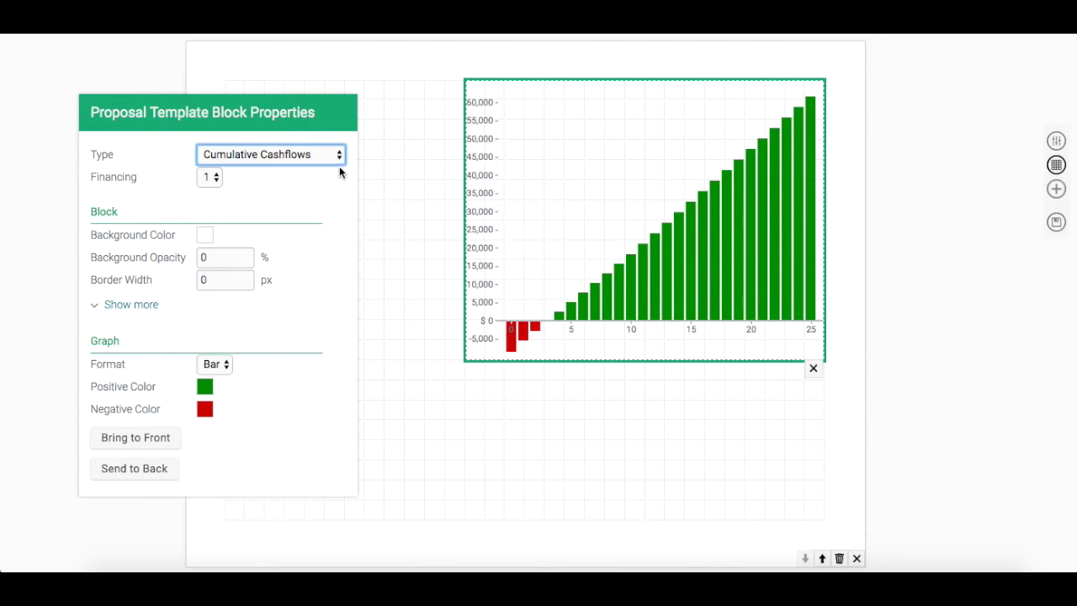
{"action": "left_click", "coordinate": [338, 156]}
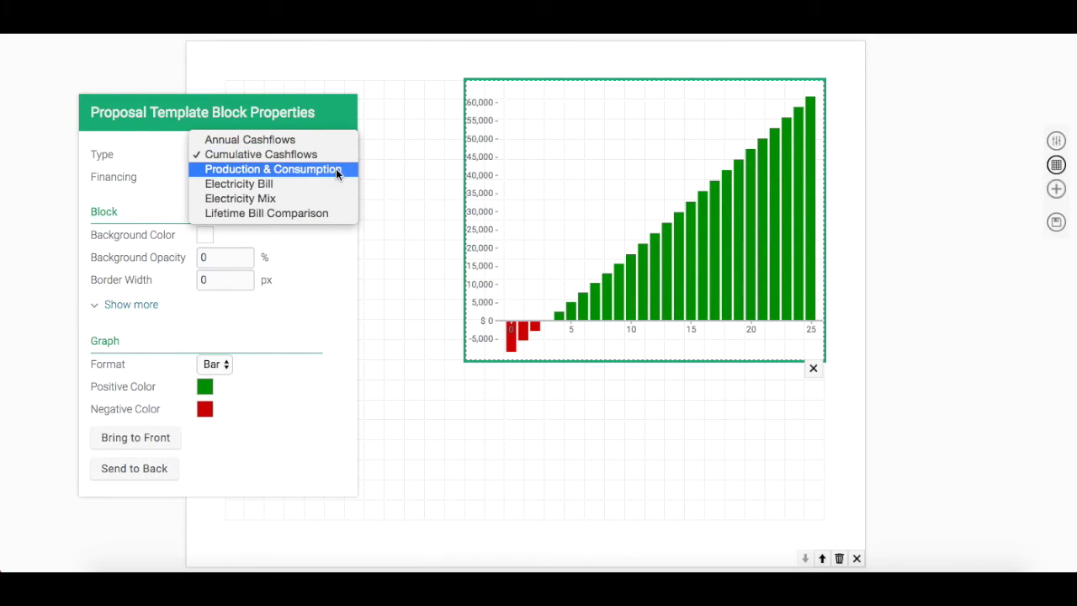
{"action": "left_click", "coordinate": [336, 173]}
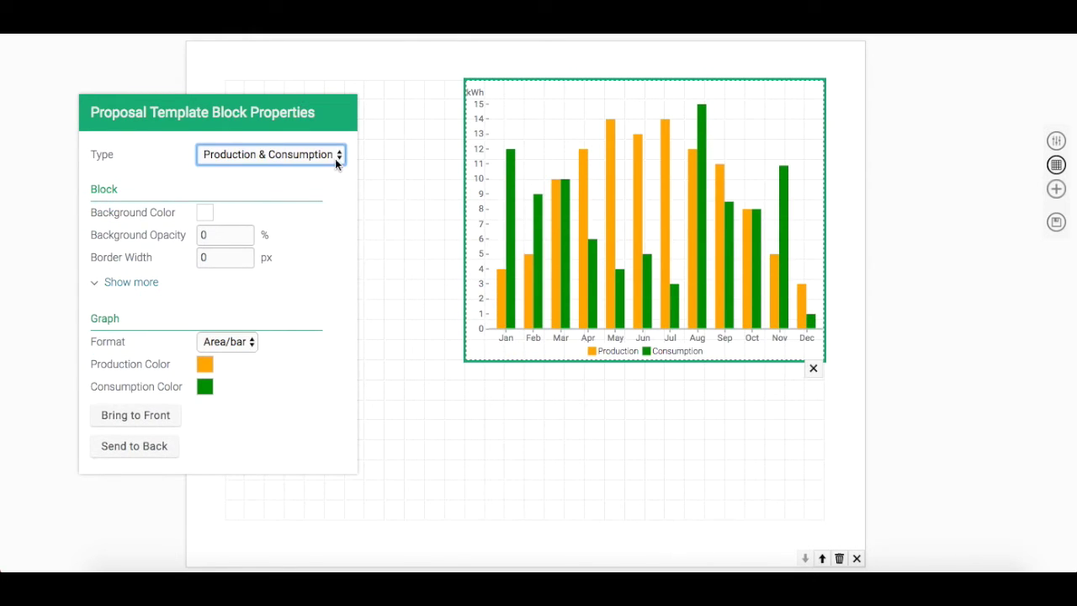
{"action": "left_click", "coordinate": [335, 162]}
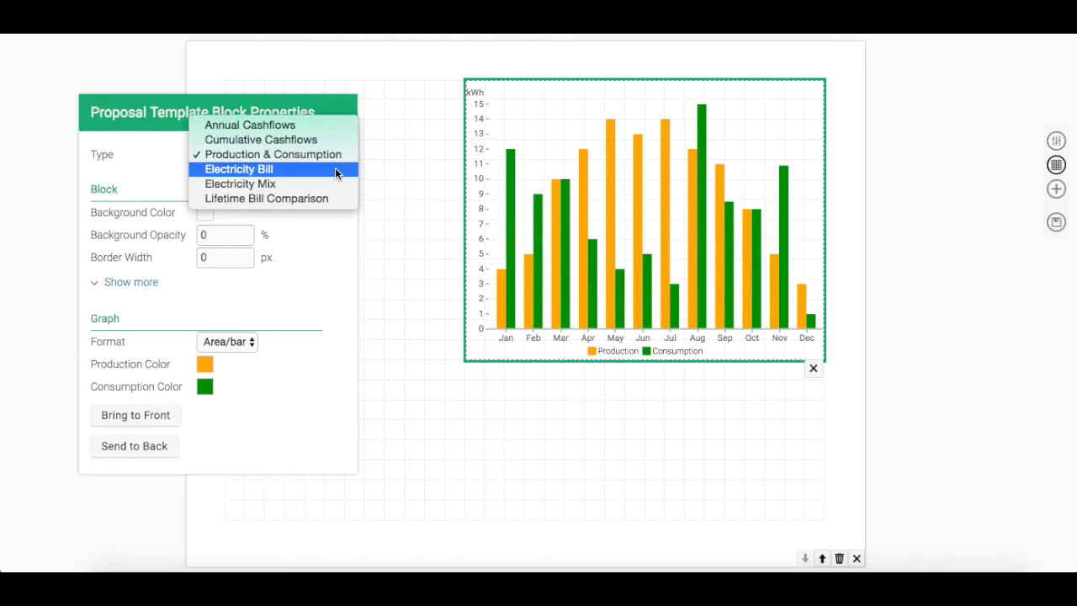
{"action": "left_click", "coordinate": [335, 169]}
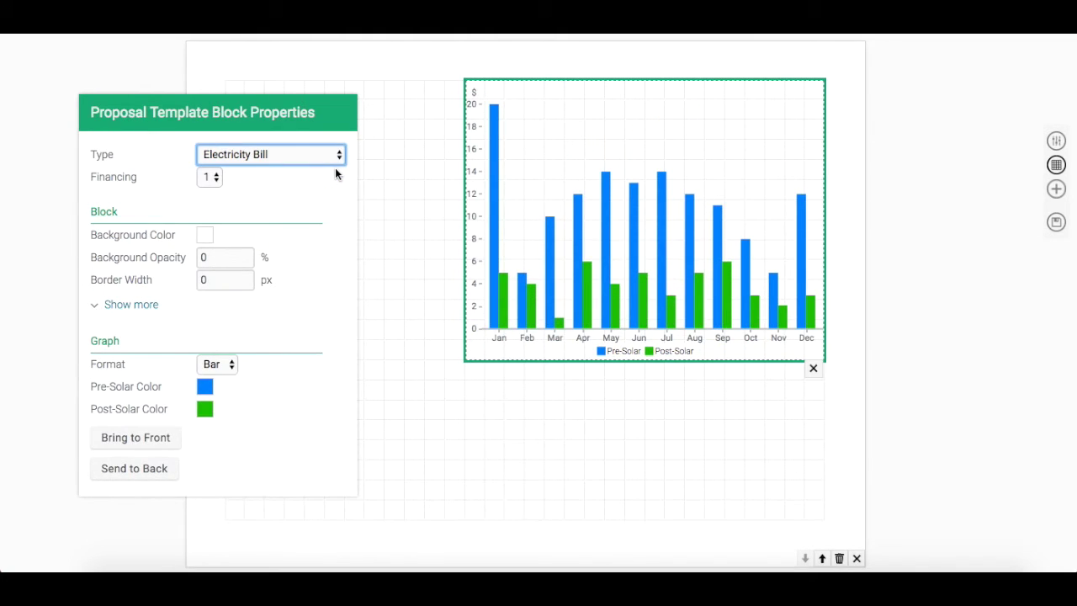
- Try Electricity Mix and Lifetime Bill Comparison, then settle on the Electricity Mix pie
{"action": "left_click", "coordinate": [334, 156]}
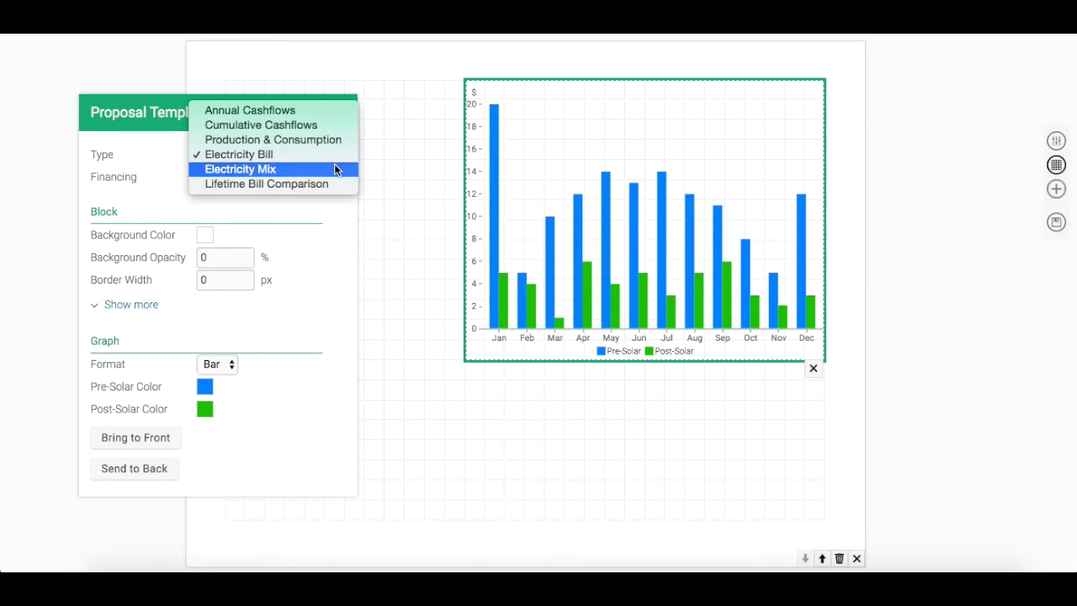
{"action": "left_click", "coordinate": [334, 170]}
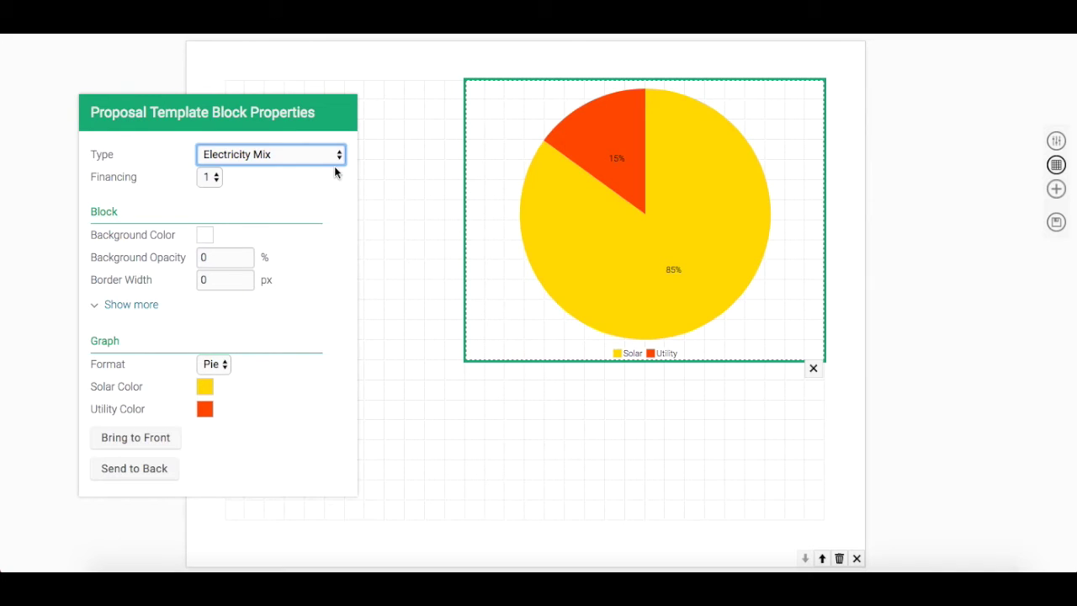
{"action": "left_click", "coordinate": [336, 155]}
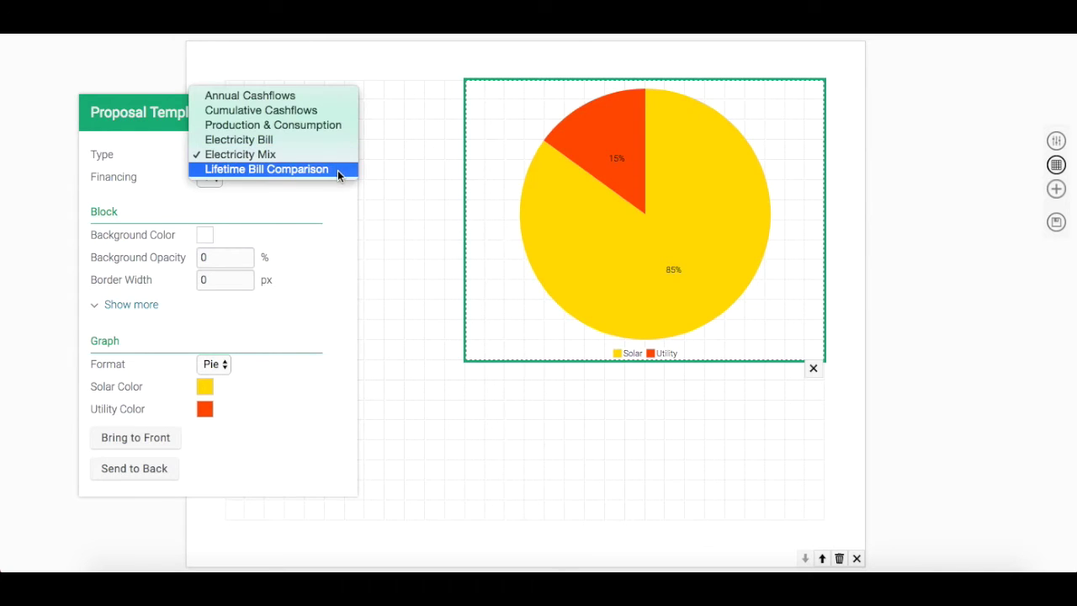
{"action": "left_click", "coordinate": [338, 170]}
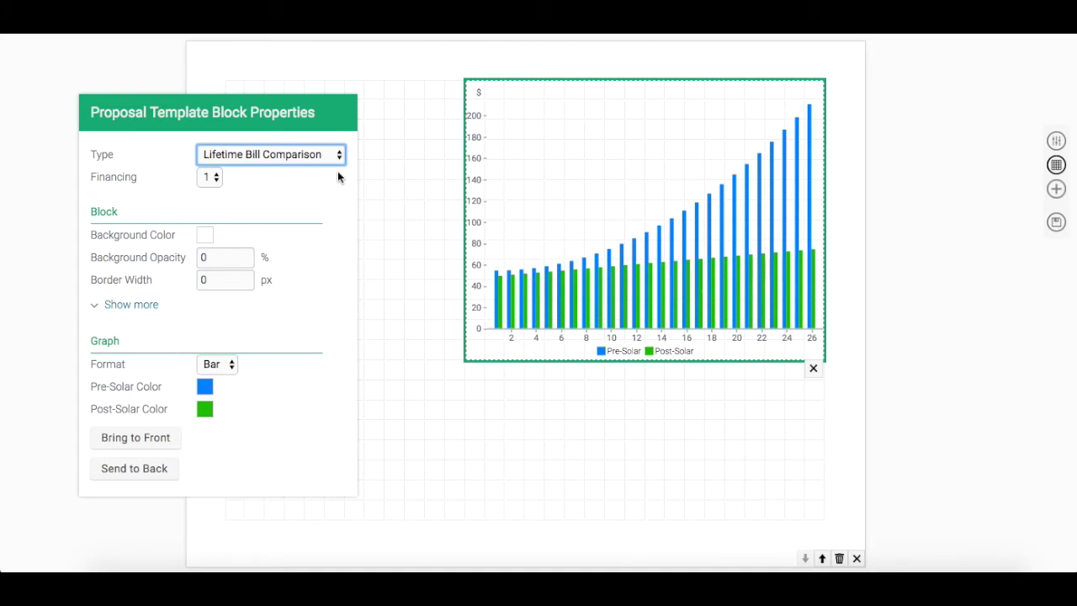
{"action": "left_click", "coordinate": [340, 155]}
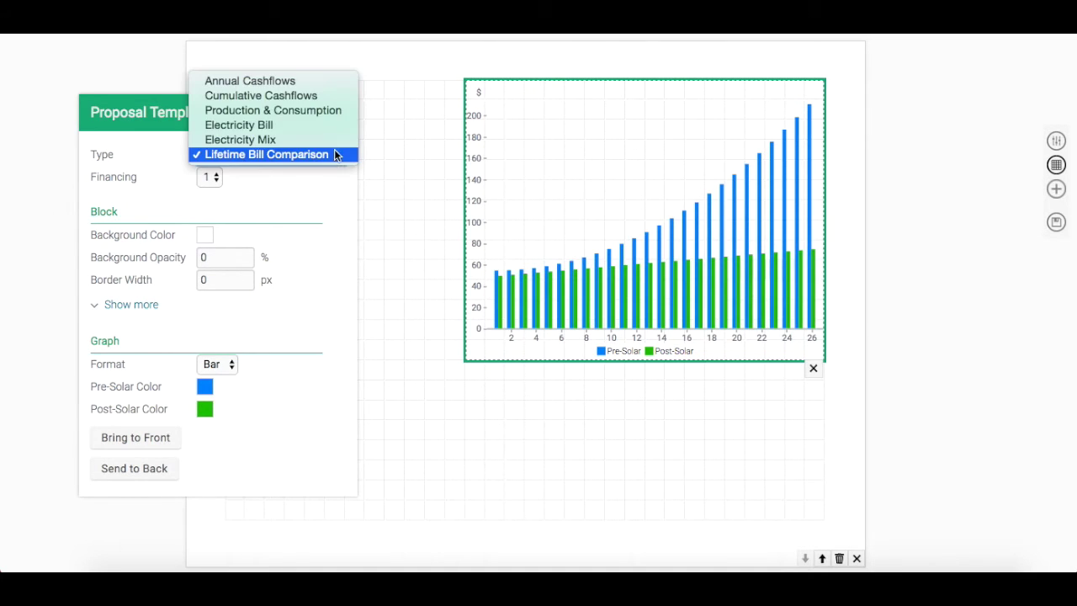
{"action": "left_click", "coordinate": [335, 144]}
- Shrink the Electricity Mix pie chart block into the page's top-right area
{"action": "left_click", "coordinate": [600, 258]}
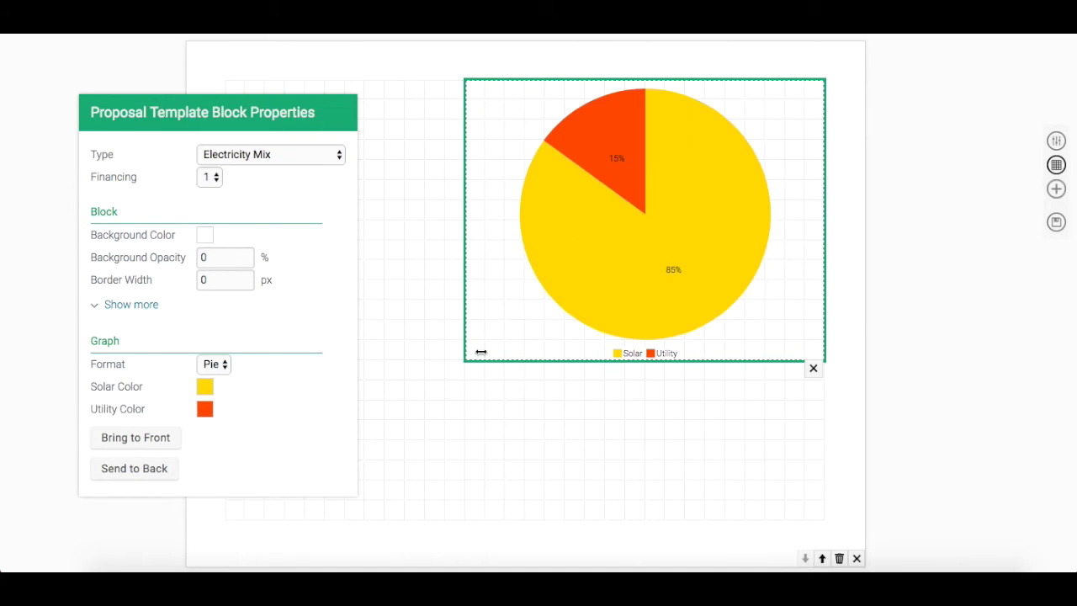
{"action": "left_click_drag", "start_coordinate": [468, 360], "coordinate": [574, 275]}
{"action": "left_click", "coordinate": [609, 321]}
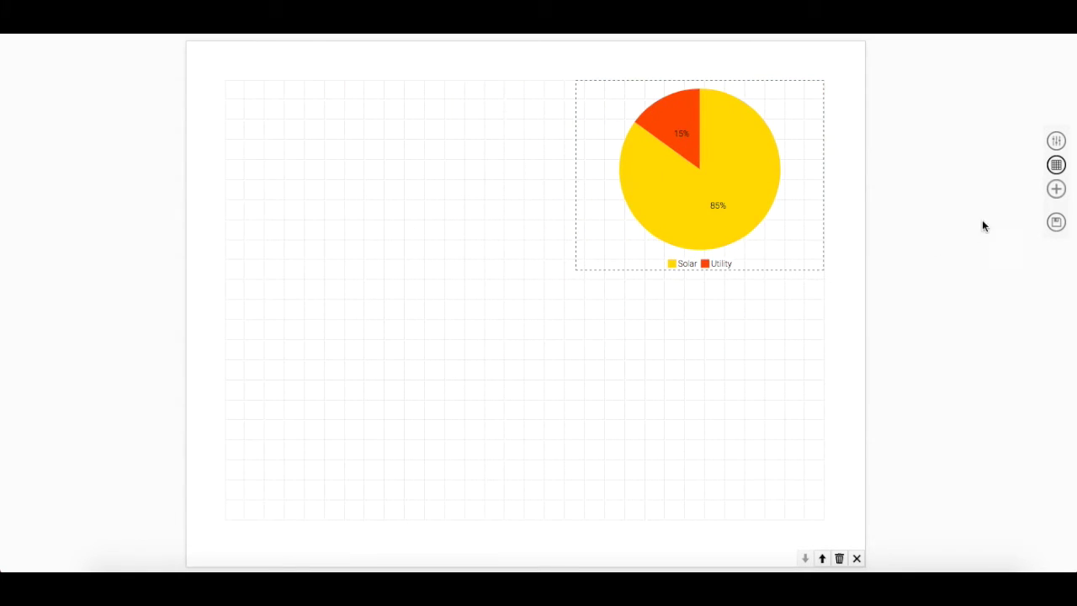
- Add a second chart block below the pie and widen both blocks, making the pie taller
{"action": "left_click", "coordinate": [1056, 189]}
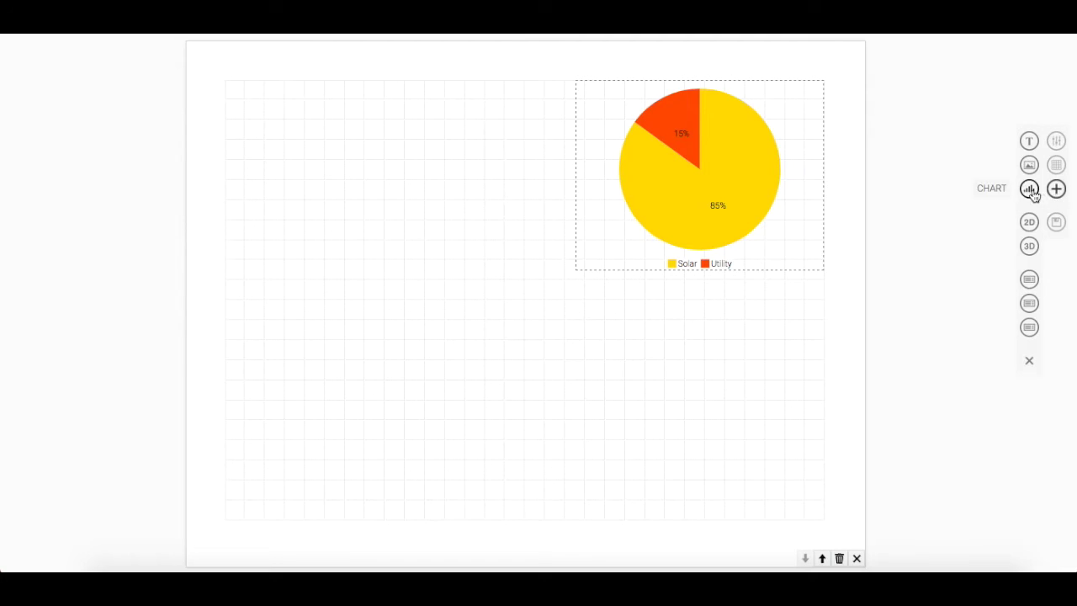
{"action": "left_click_drag", "start_coordinate": [1029, 189], "coordinate": [813, 501]}
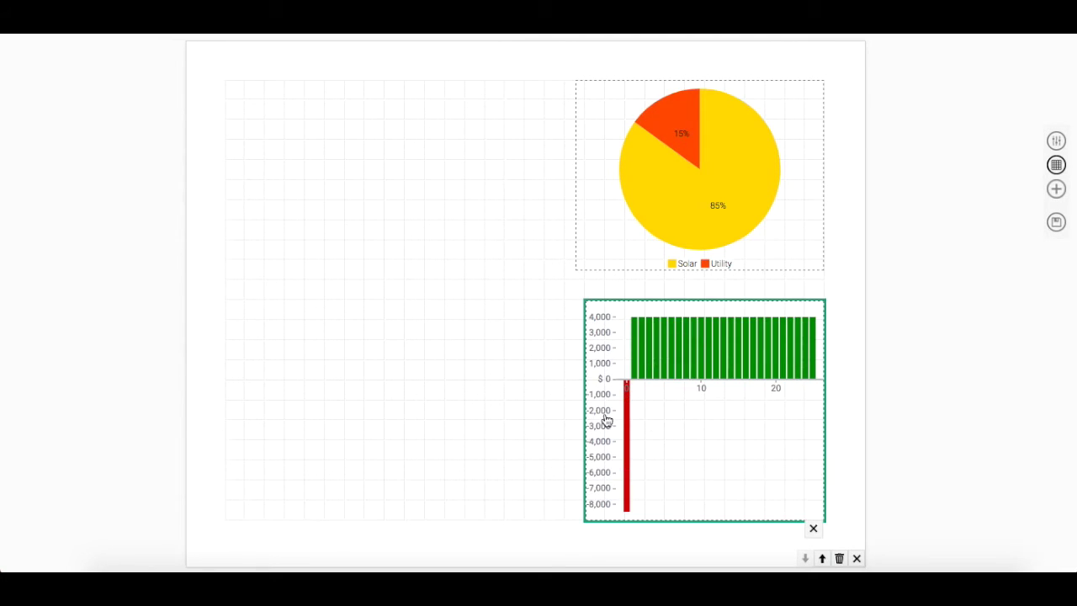
{"action": "left_click_drag", "start_coordinate": [584, 413], "coordinate": [499, 411]}
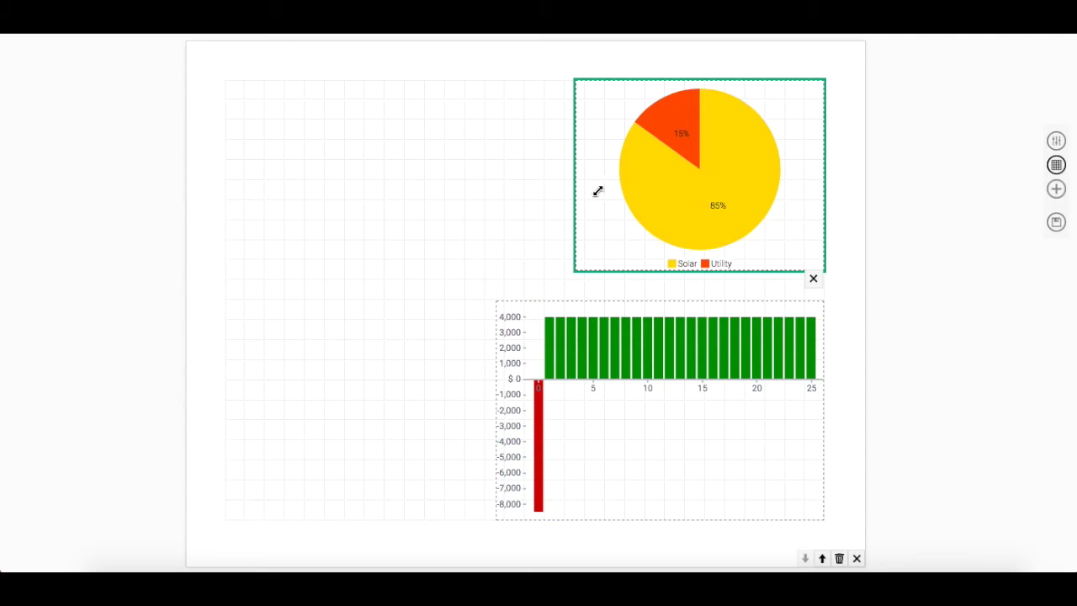
{"action": "left_click_drag", "start_coordinate": [578, 193], "coordinate": [494, 191]}
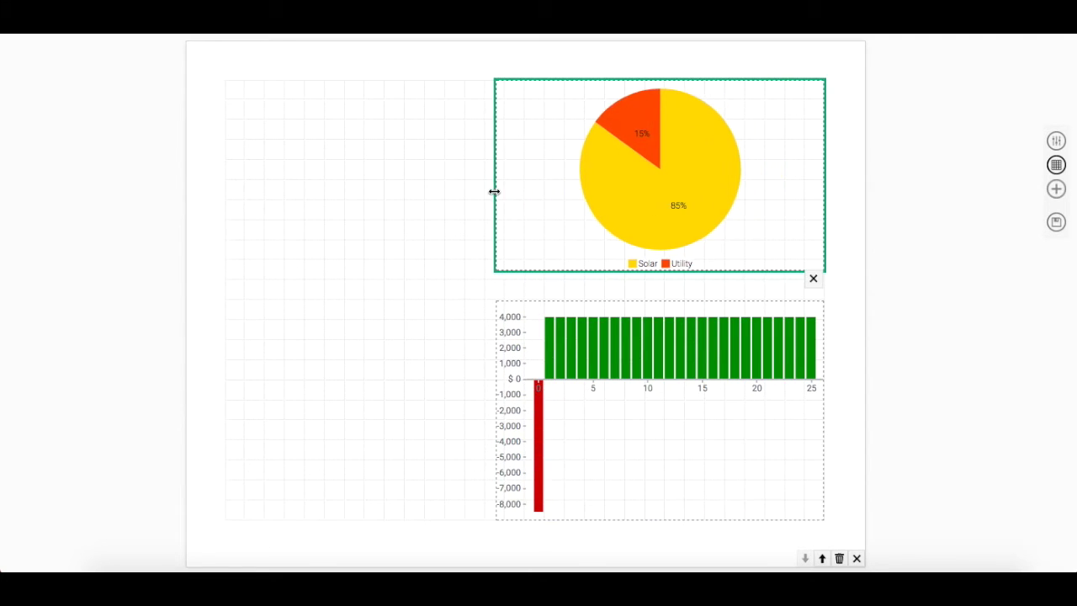
{"action": "left_click_drag", "start_coordinate": [699, 271], "coordinate": [699, 290]}
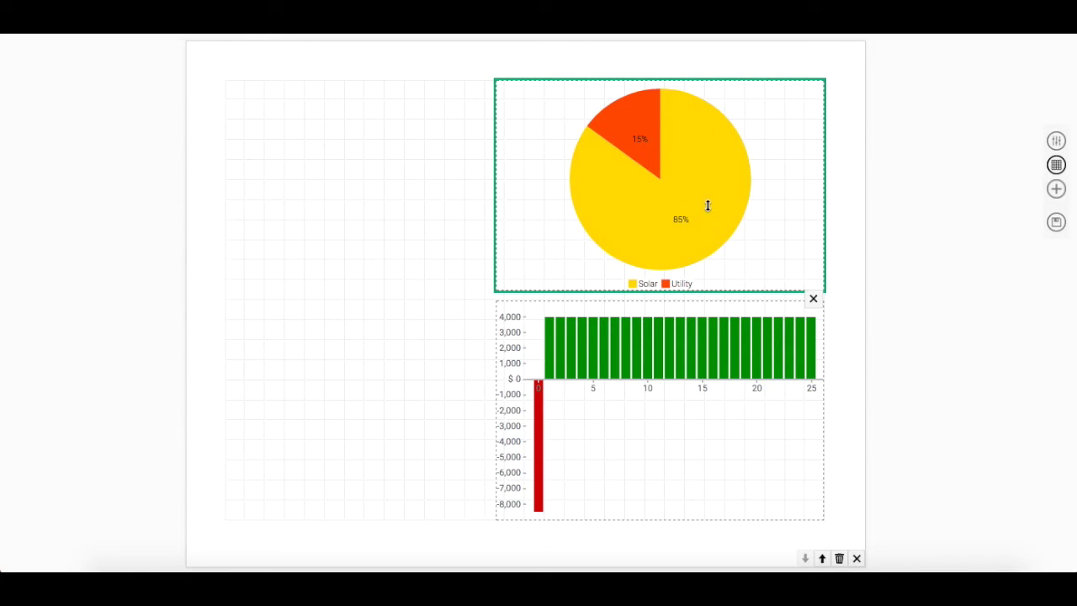
- Set the pie chart's Solar colour to light teal 9fe3db
{"action": "left_click", "coordinate": [707, 205]}
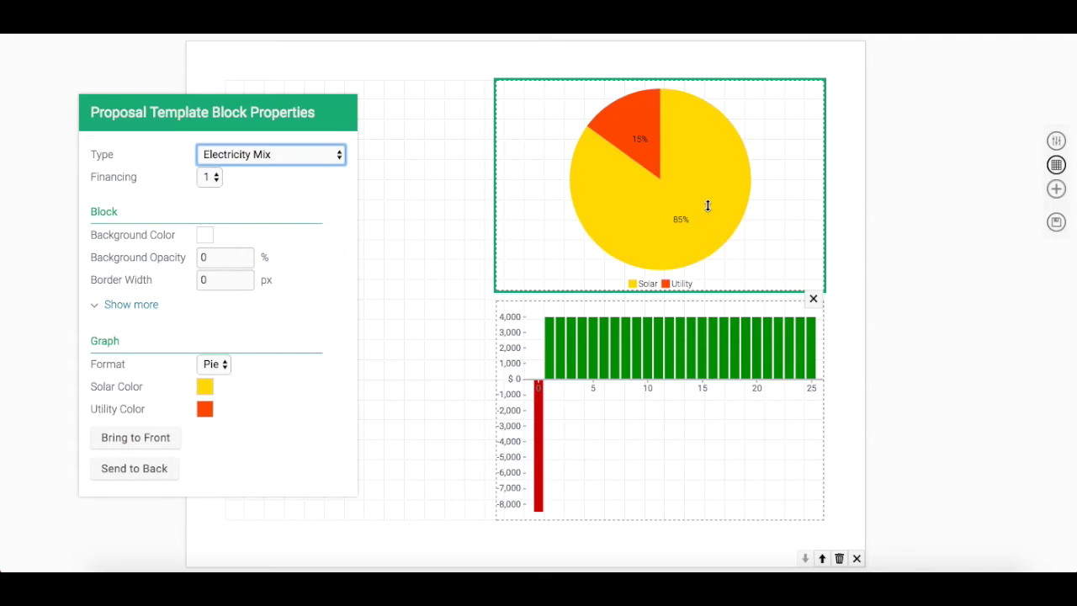
{"action": "left_click", "coordinate": [206, 388]}
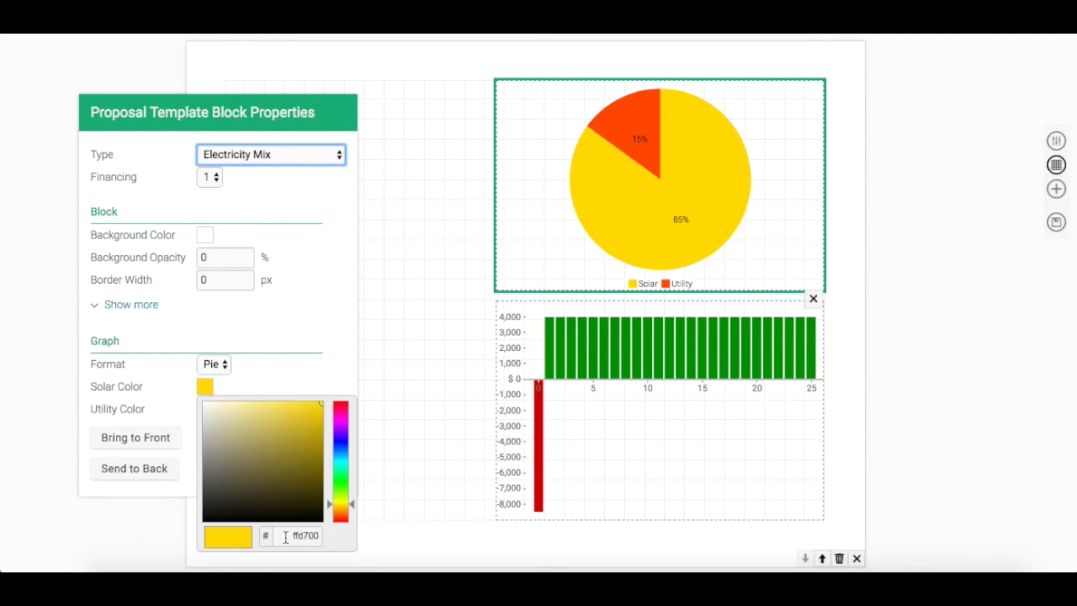
{"action": "left_click_drag", "start_coordinate": [286, 536], "coordinate": [321, 538]}
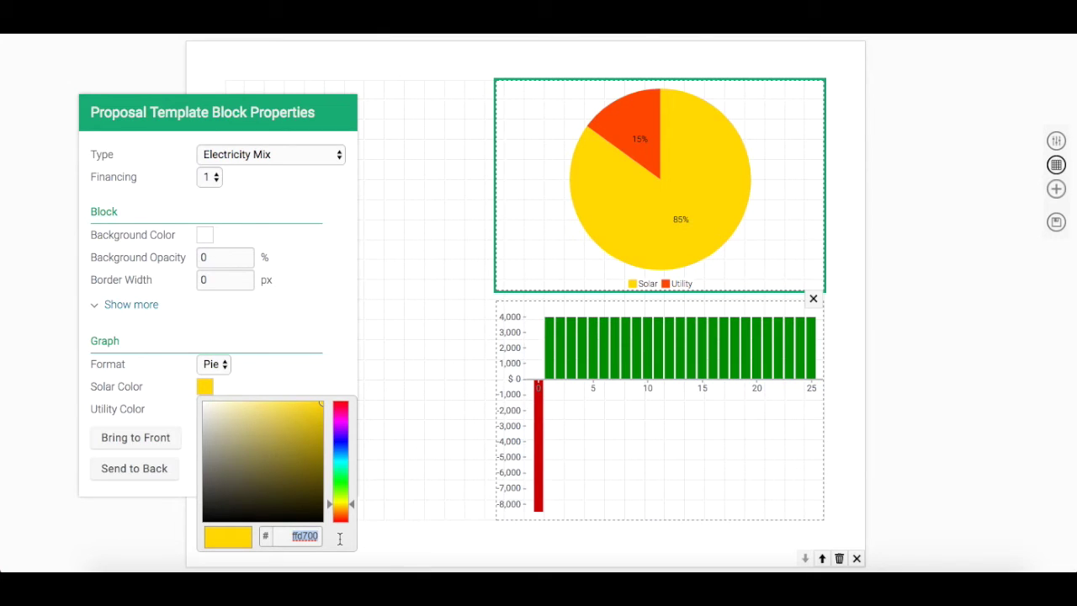
{"action": "key", "text": "BackSpace"}
{"action": "type", "text": "9fe3db"}
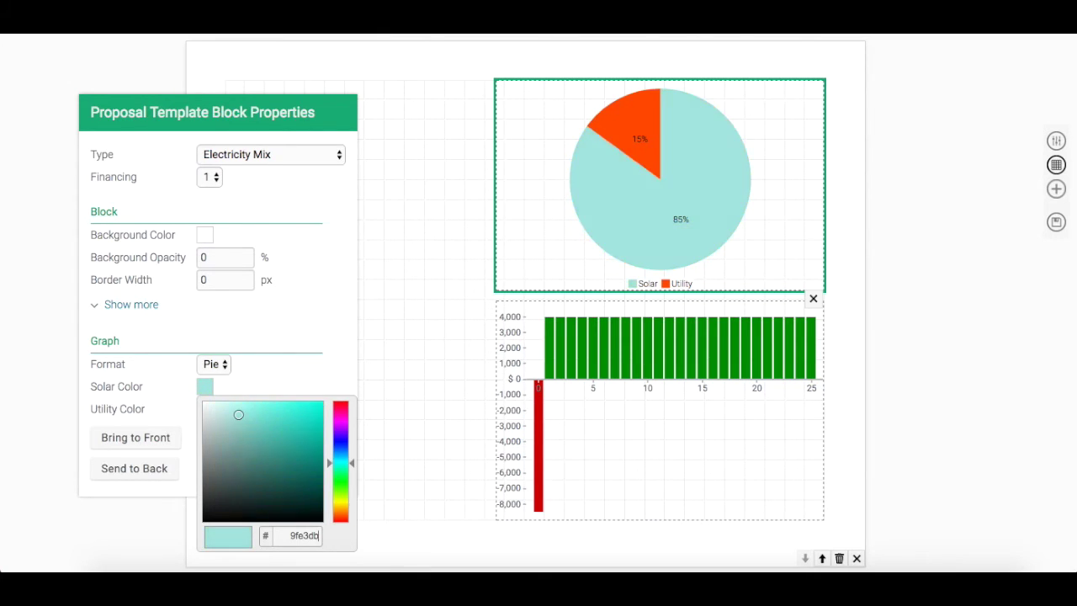
{"action": "left_click", "coordinate": [312, 379]}
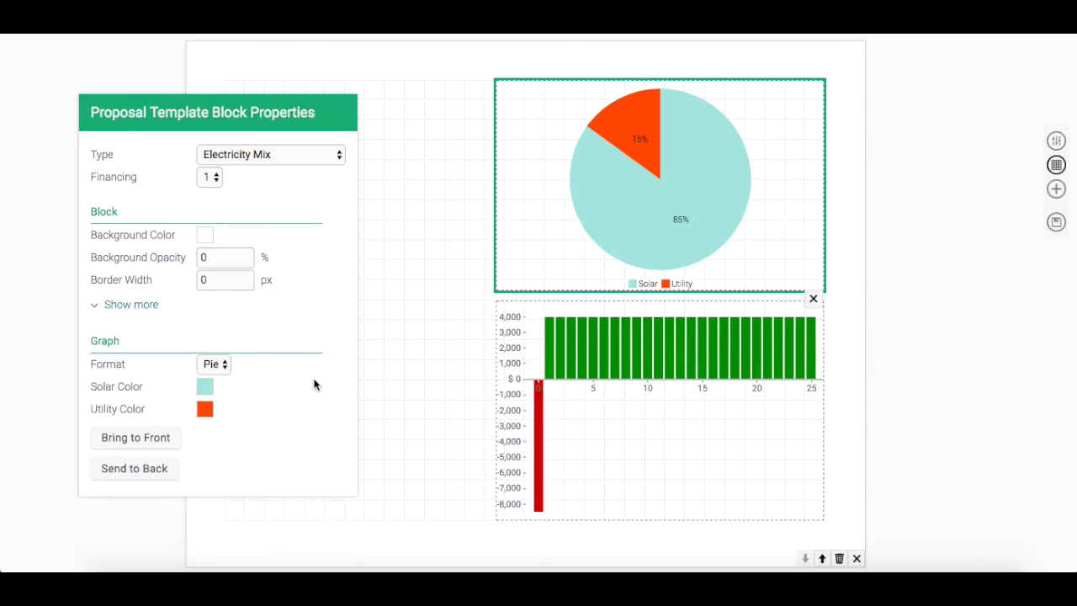
- Set the pie chart's Utility colour to light grey d9d2d9
{"action": "left_click", "coordinate": [204, 409]}
{"action": "left_click_drag", "start_coordinate": [290, 558], "coordinate": [321, 559]}
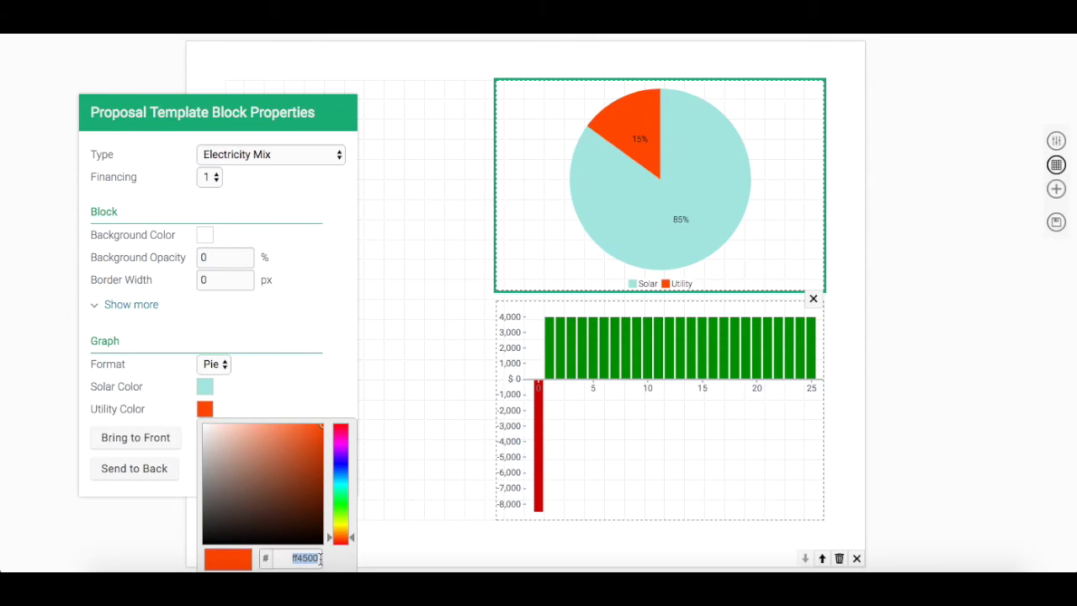
{"action": "type", "text": "d9d2d9"}
{"action": "key", "text": "Return"}
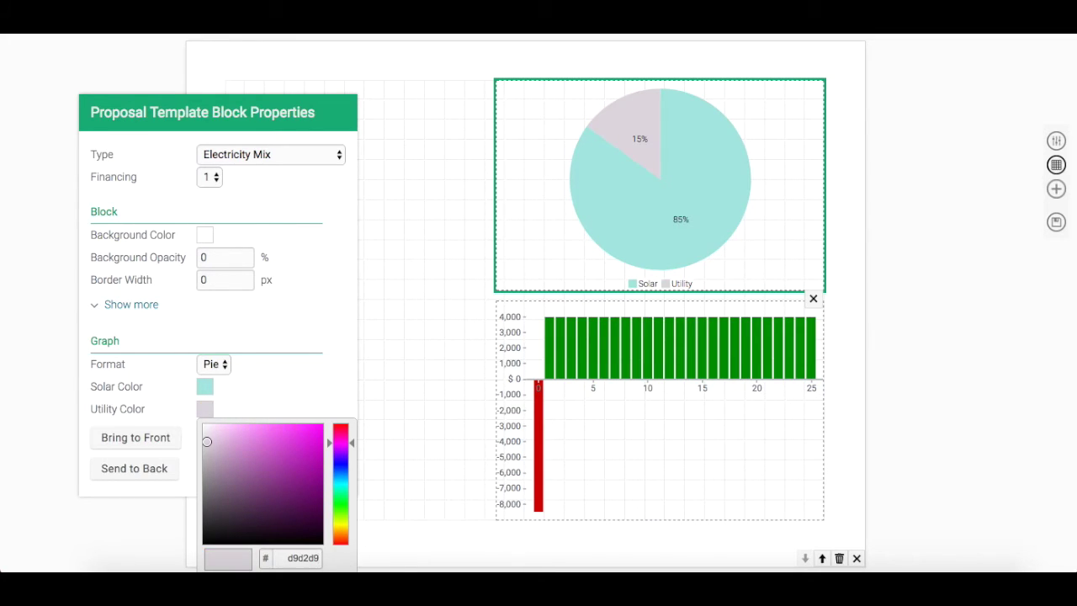
{"action": "left_click", "coordinate": [658, 417]}
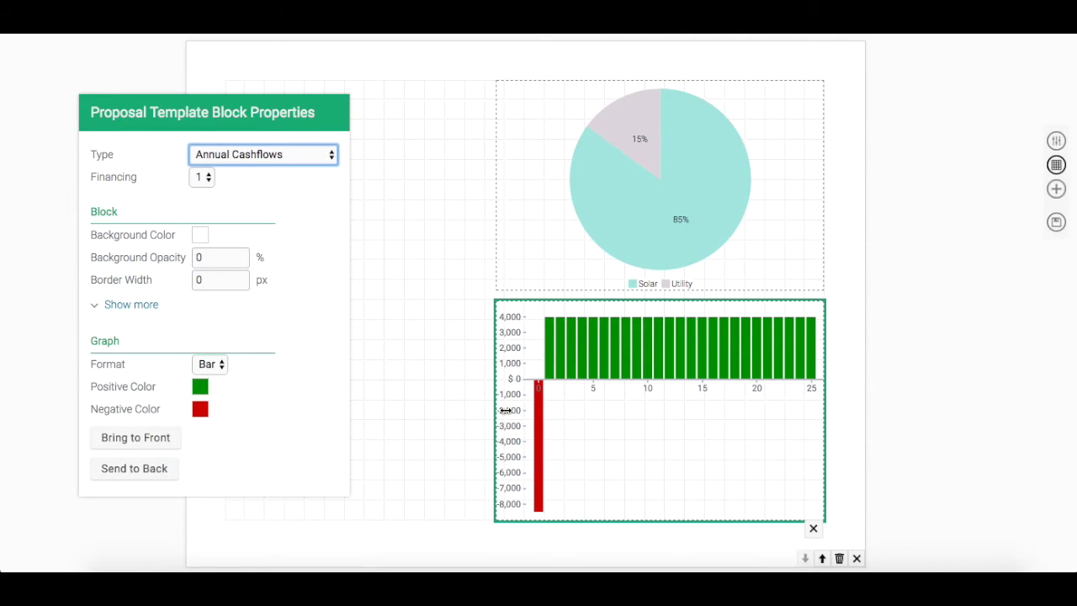
- Change the lower chart to Electricity Bill with Pre-Solar colour 9fe3dc
{"action": "left_click", "coordinate": [309, 154]}
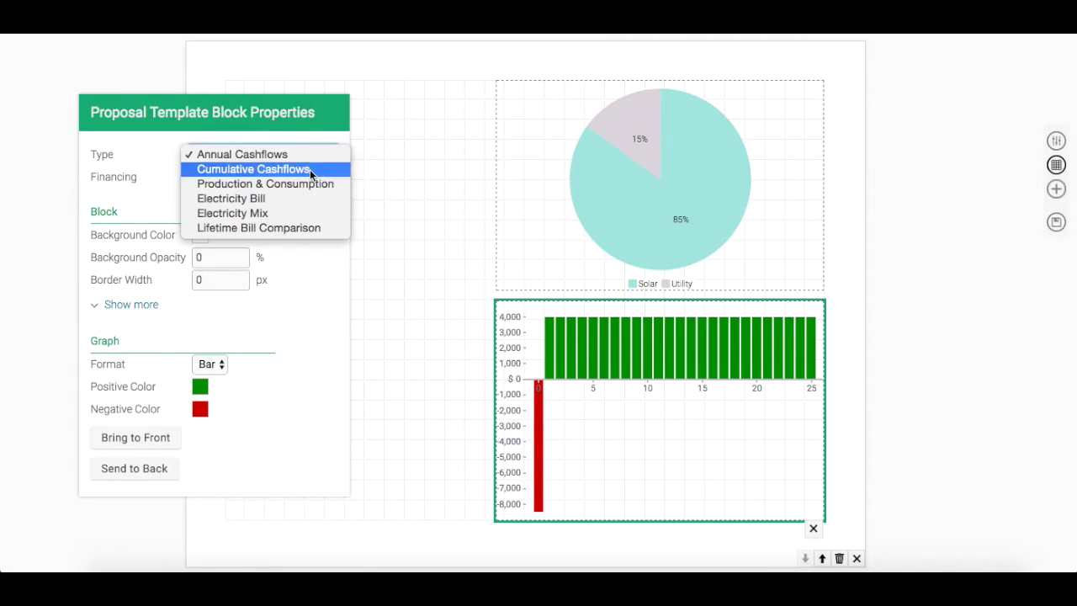
{"action": "left_click", "coordinate": [310, 200]}
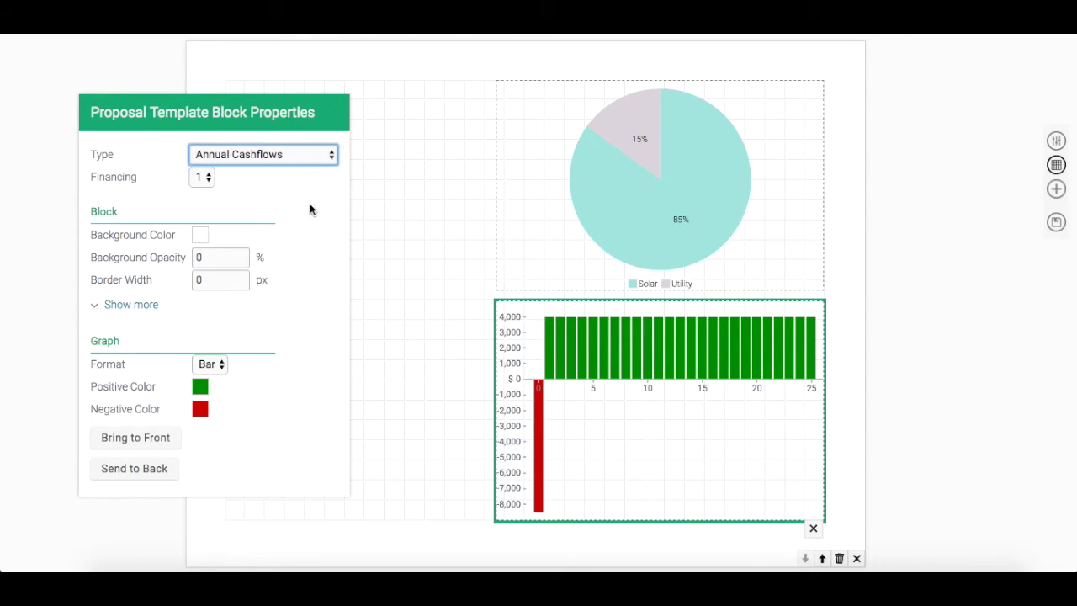
{"action": "left_click", "coordinate": [200, 387]}
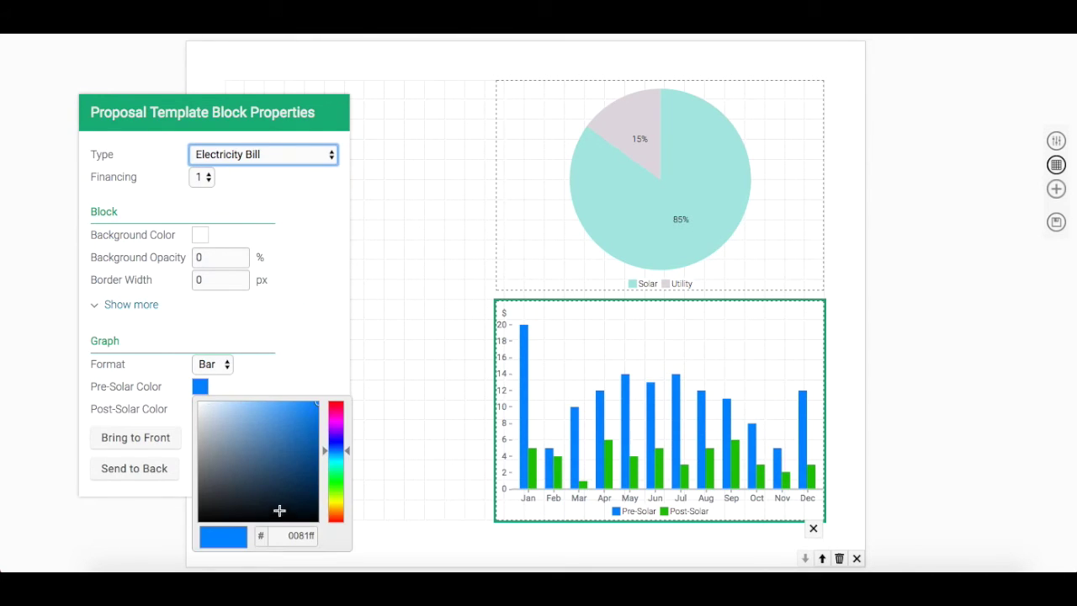
{"action": "left_click_drag", "start_coordinate": [286, 535], "coordinate": [321, 535]}
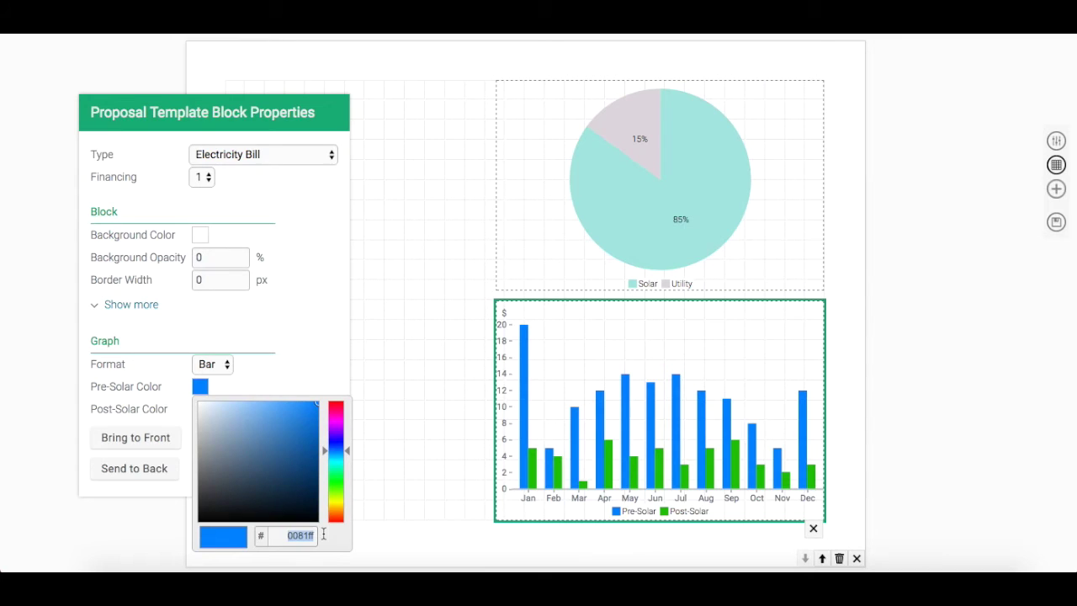
{"action": "type", "text": "9fe3dc"}
{"action": "left_click", "coordinate": [258, 421]}
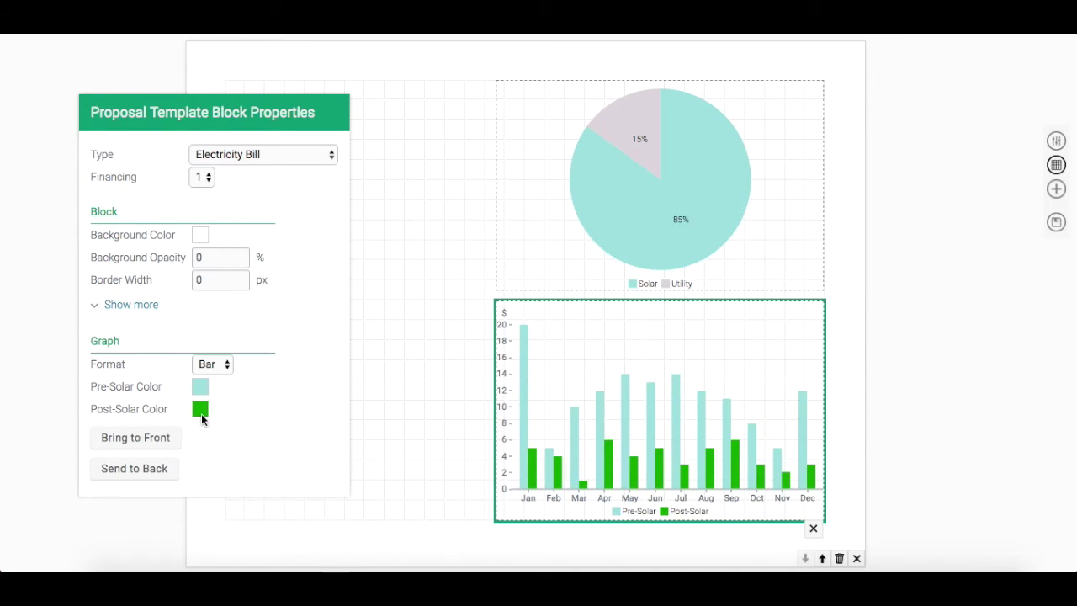
- Set the Post-Solar bars to d9d2d9 and deselect the chart
{"action": "left_click", "coordinate": [200, 410]}
{"action": "left_click_drag", "start_coordinate": [294, 555], "coordinate": [339, 558]}
{"action": "type", "text": "d9"}
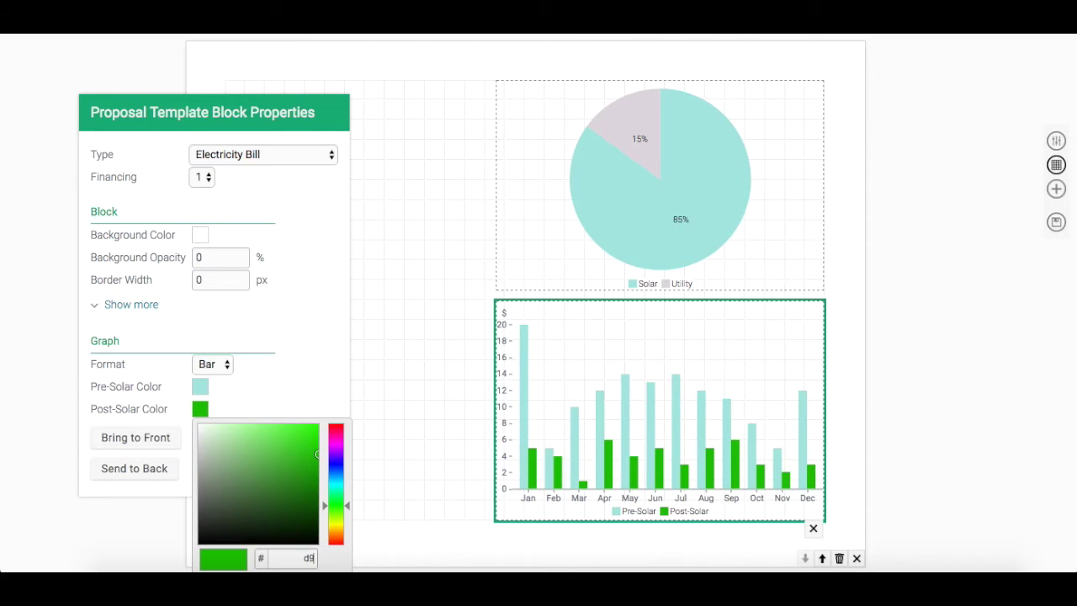
{"action": "type", "text": "d2d9"}
{"action": "key", "text": "Return"}
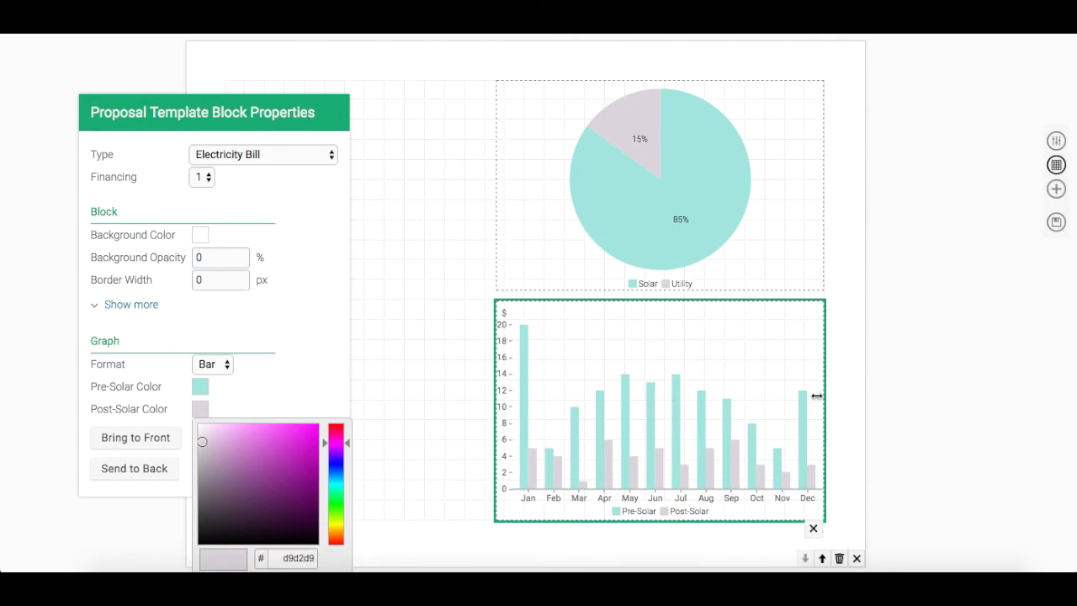
{"action": "left_click", "coordinate": [840, 398]}
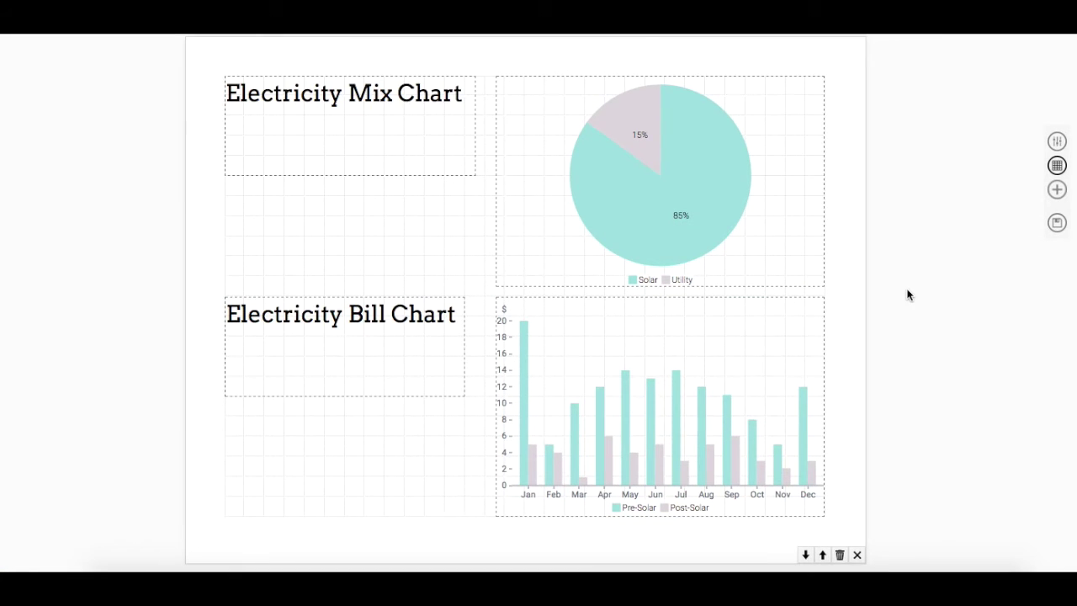
{"action": "scroll", "coordinate": [907, 295], "scroll_direction": "down", "scroll_amount": 10}
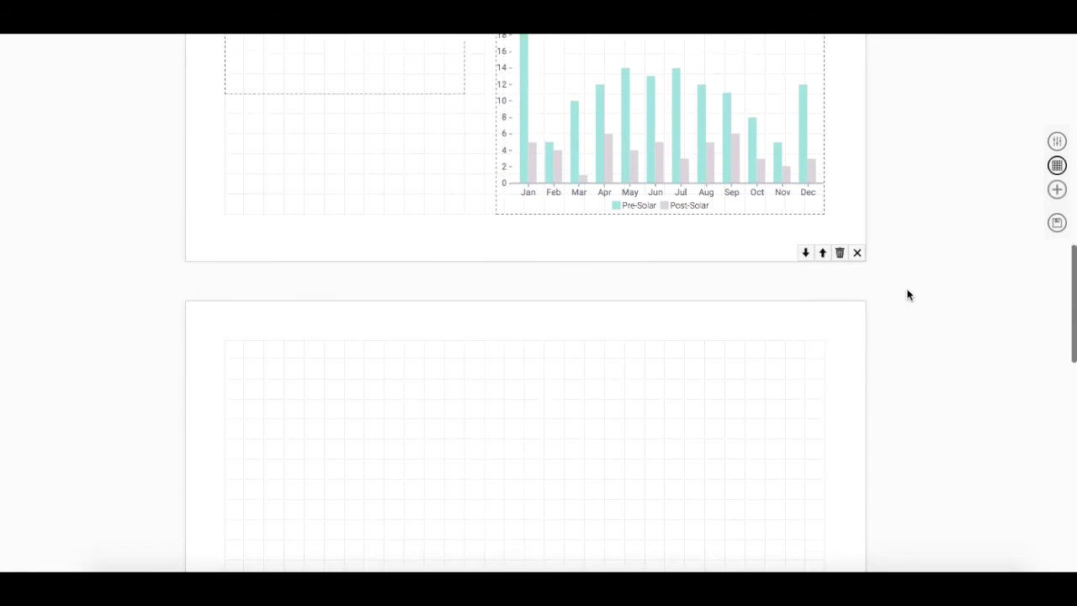
{"action": "scroll", "coordinate": [907, 295], "scroll_direction": "down", "scroll_amount": 1}
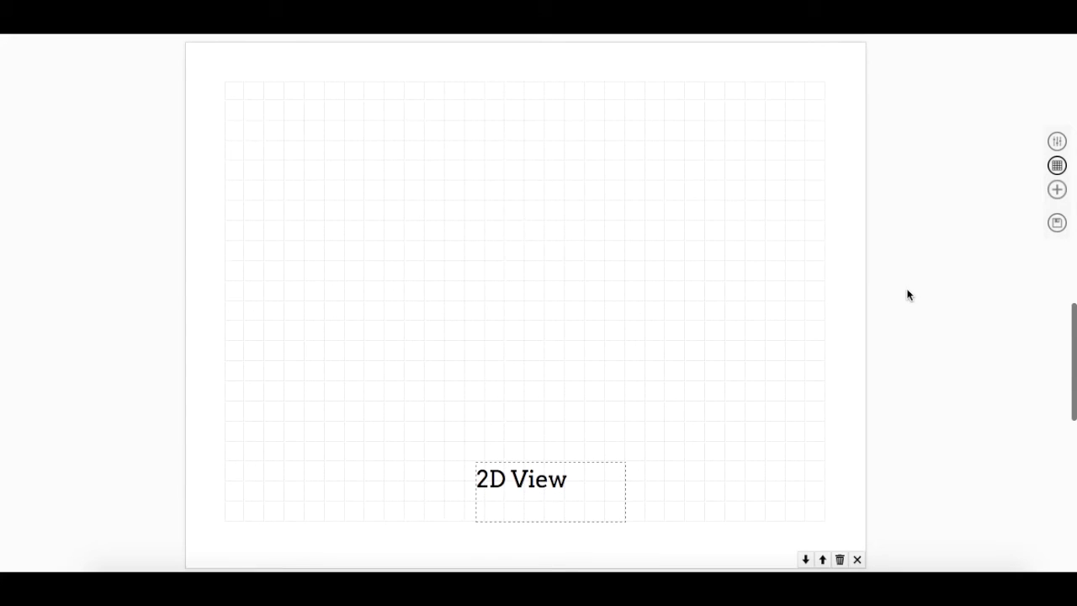
- Add a 2D design view filling the top of the 2D View page
{"action": "left_click", "coordinate": [1056, 190]}
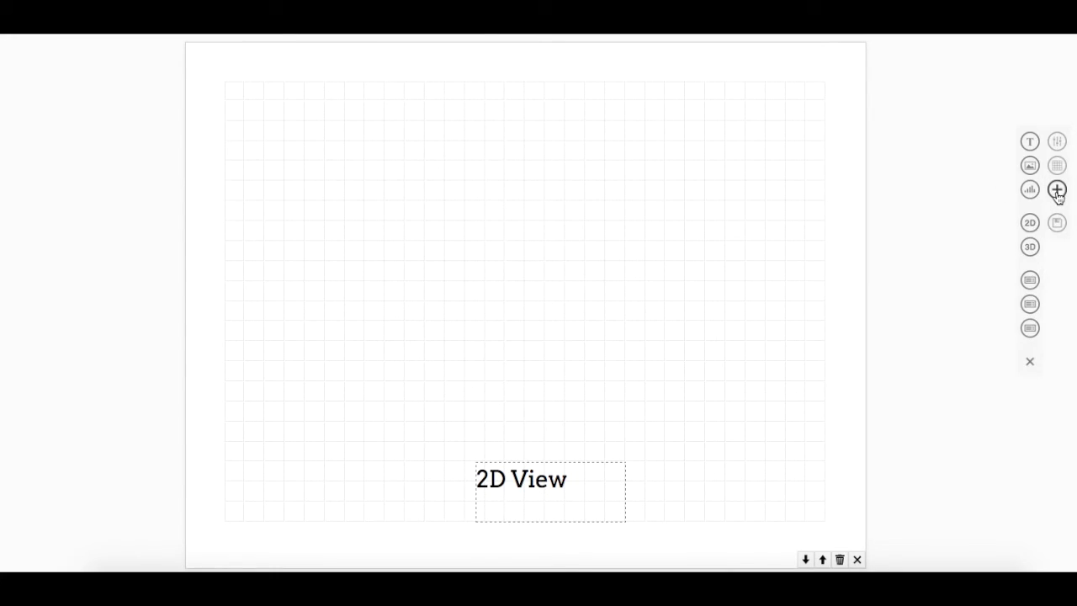
{"action": "left_click", "coordinate": [1031, 224]}
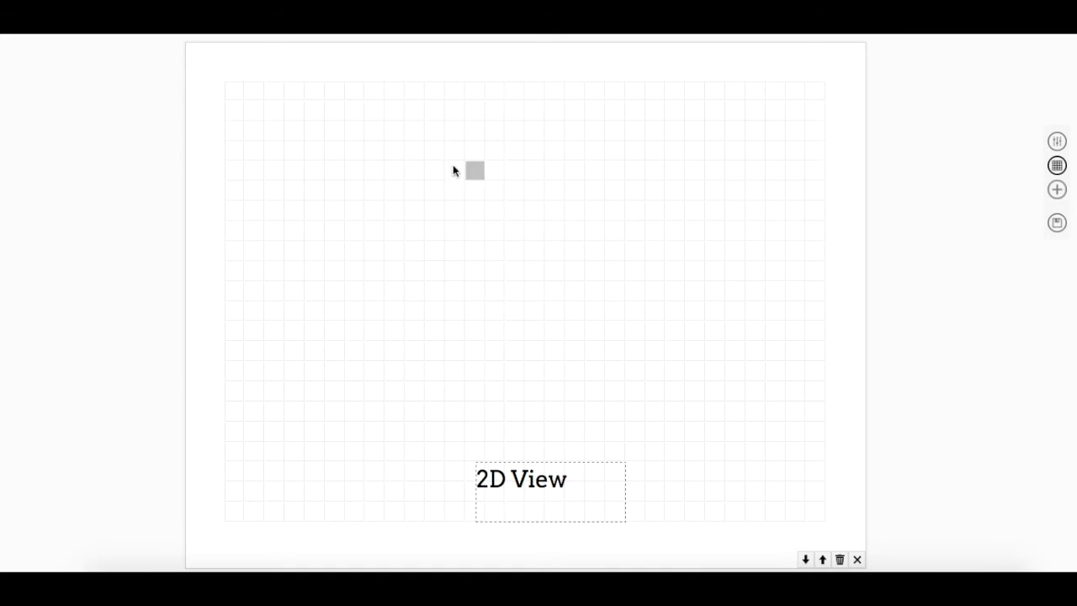
{"action": "left_click_drag", "start_coordinate": [238, 89], "coordinate": [824, 426]}
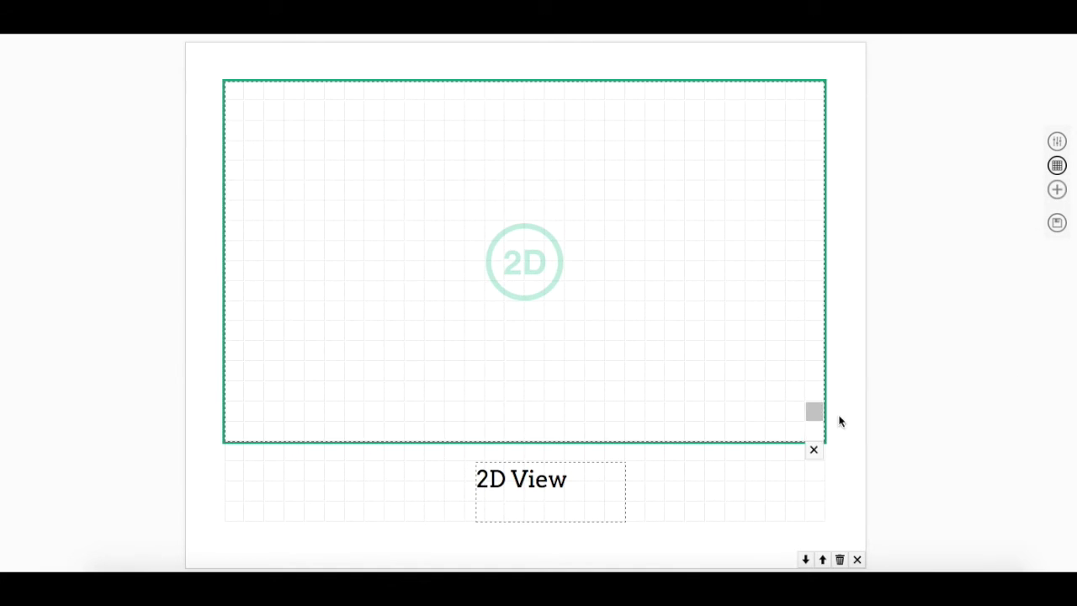
- Add a 3D design view filling the top of the 3D View page
{"action": "scroll", "coordinate": [940, 385], "scroll_direction": "down", "scroll_amount": 5}
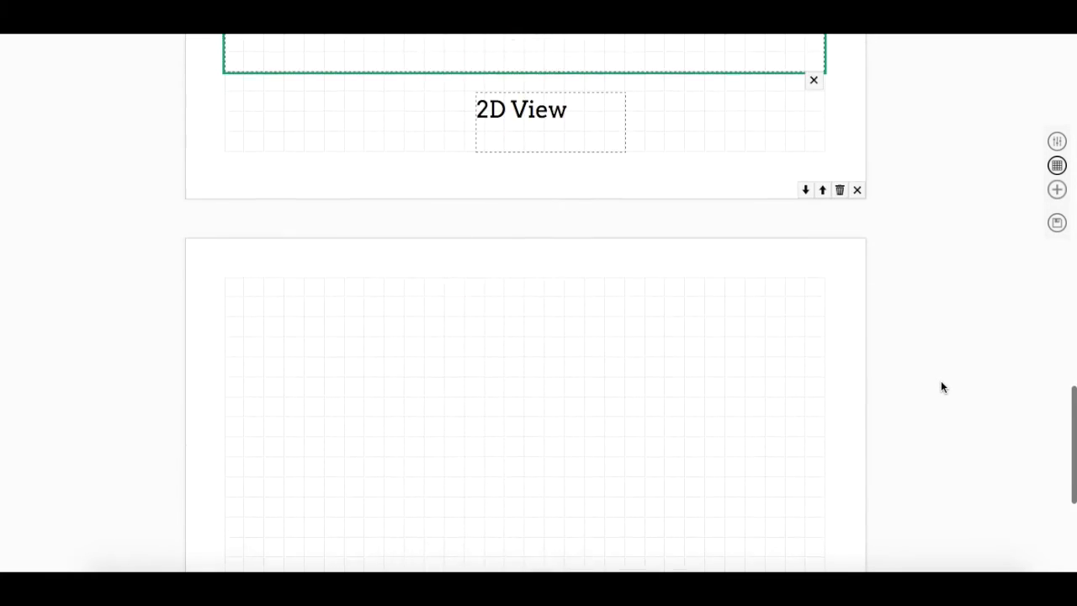
{"action": "scroll", "coordinate": [941, 387], "scroll_direction": "down", "scroll_amount": 3}
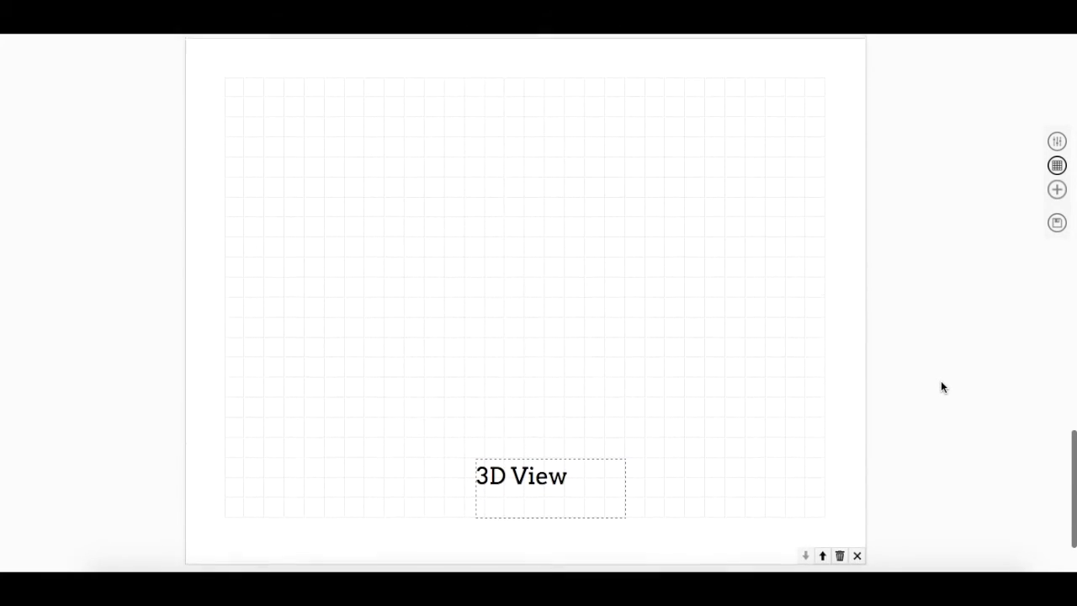
{"action": "left_click", "coordinate": [1057, 190]}
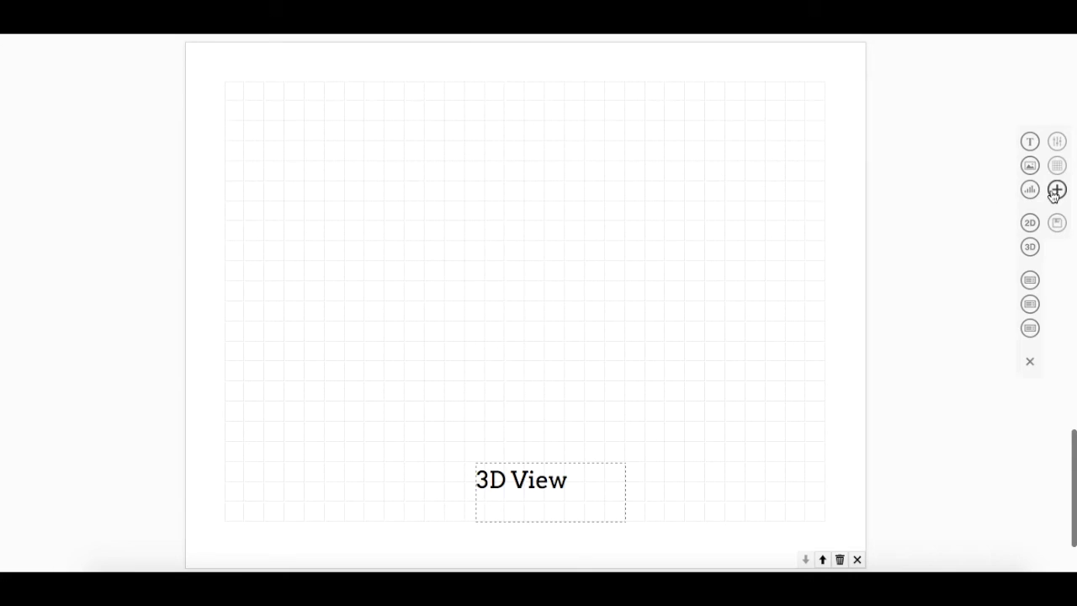
{"action": "left_click", "coordinate": [1030, 248]}
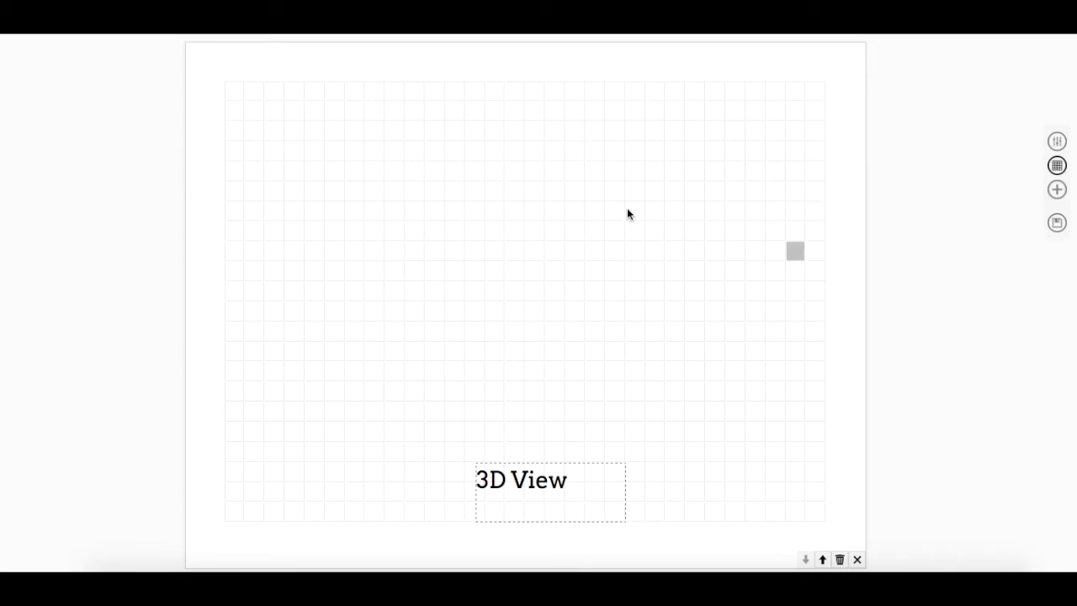
{"action": "left_click_drag", "start_coordinate": [241, 94], "coordinate": [818, 425]}
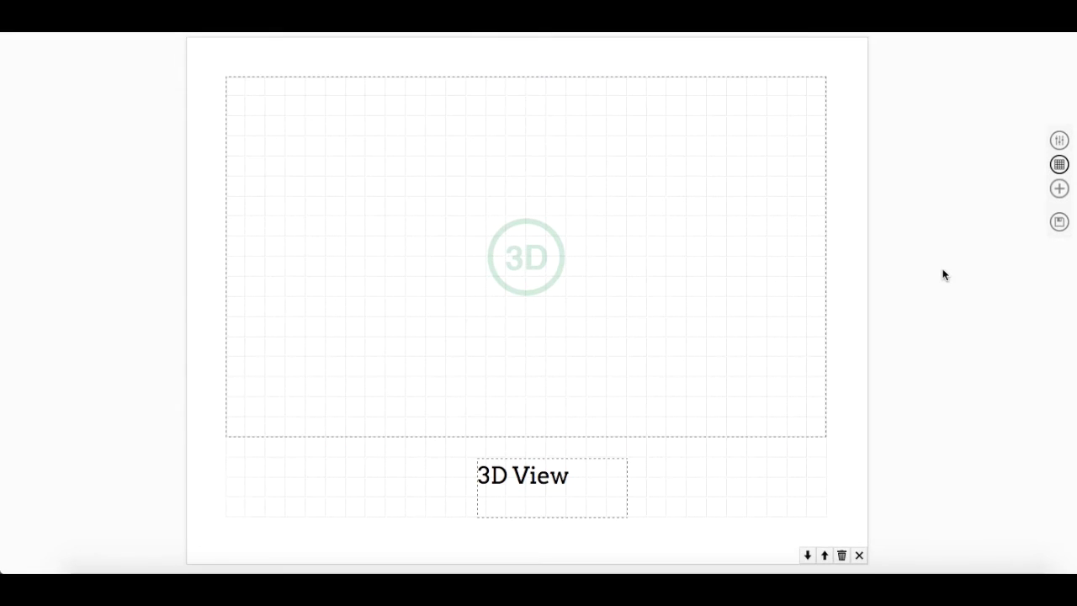
- Place a Cashflow Table element below the CashFlows Table heading
{"action": "left_click", "coordinate": [1060, 189]}
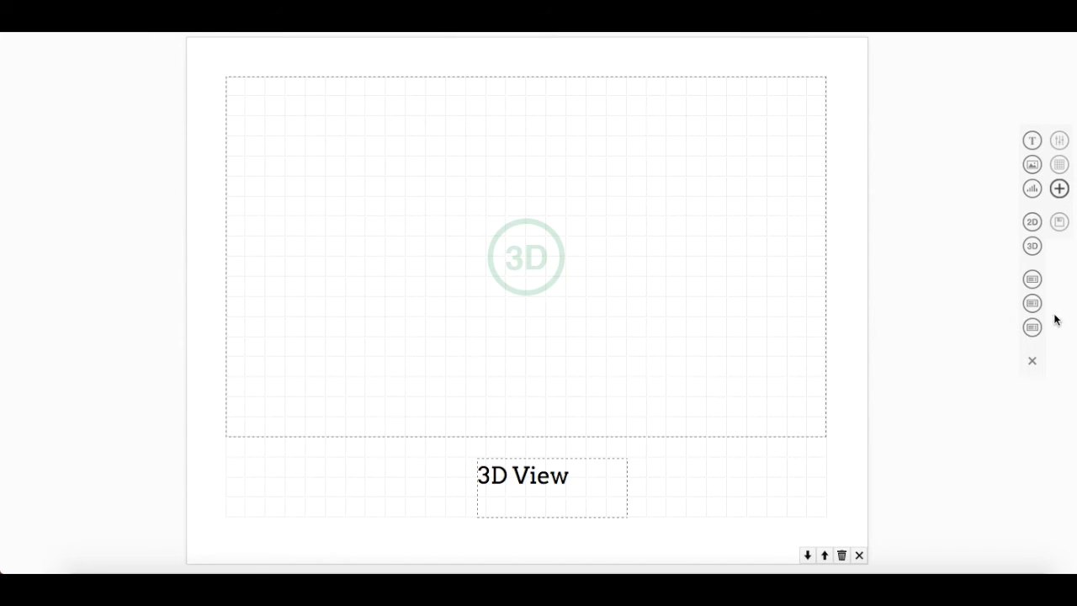
{"action": "left_click", "coordinate": [1032, 279]}
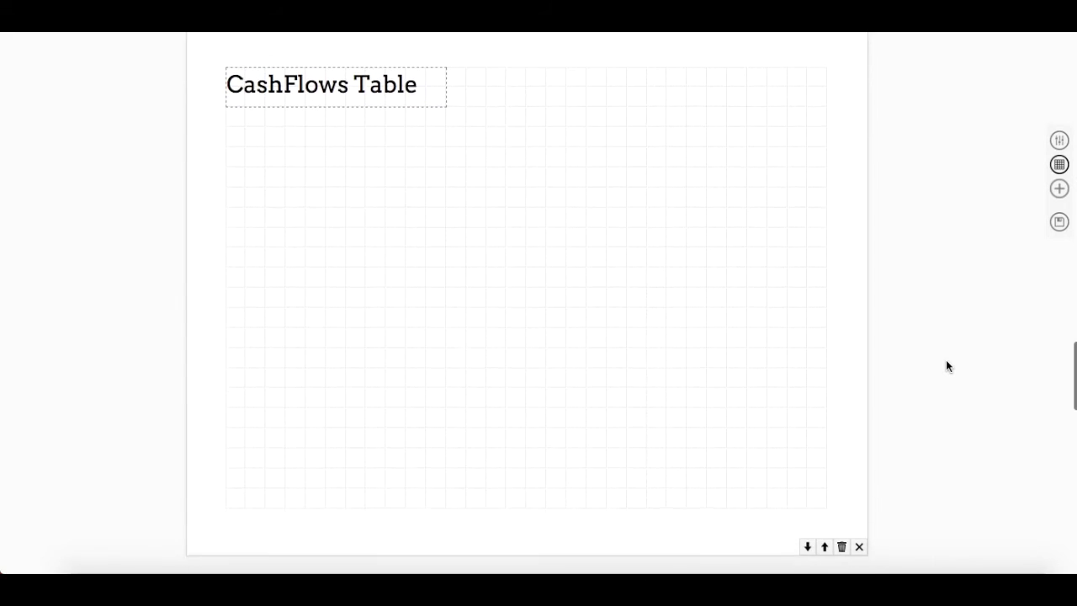
{"action": "left_click", "coordinate": [233, 120]}
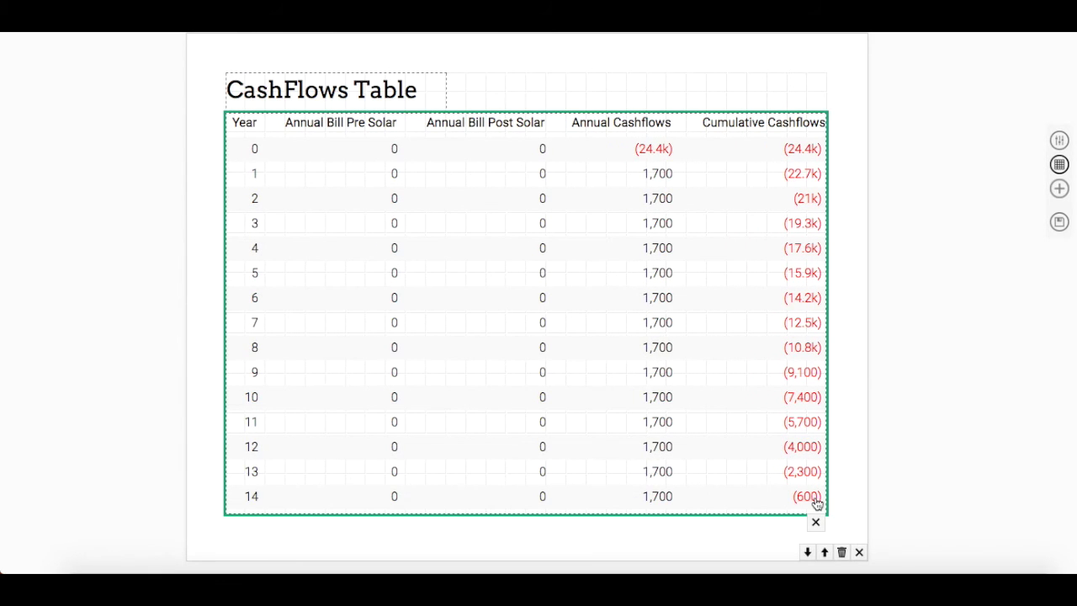
- Move the table's properties panel aside and change the font size's last digit to 4
{"action": "left_click", "coordinate": [740, 370]}
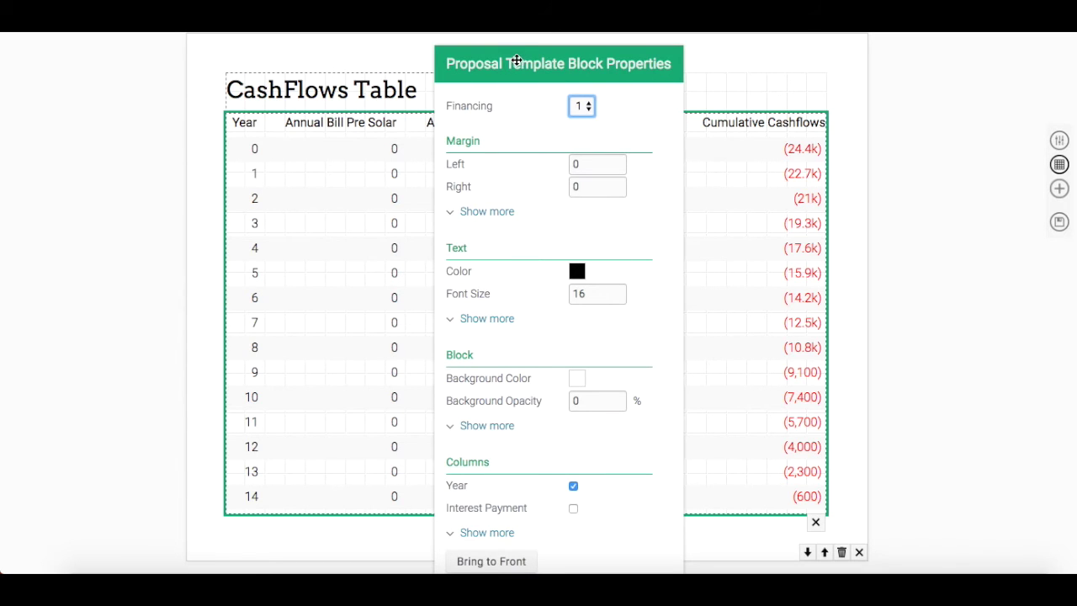
{"action": "left_click_drag", "start_coordinate": [515, 63], "coordinate": [962, 27]}
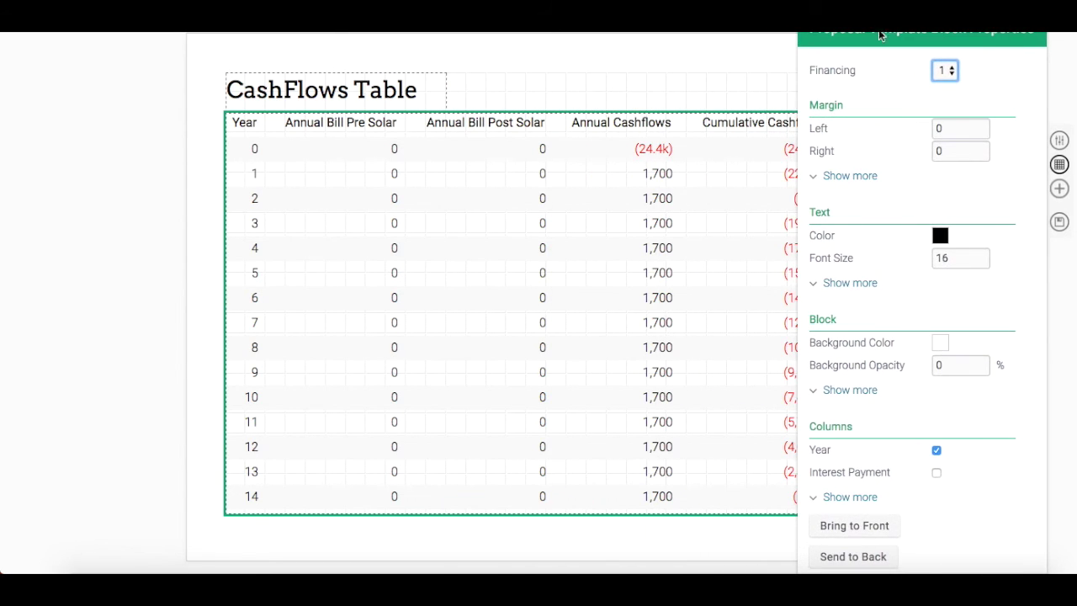
{"action": "left_click", "coordinate": [952, 260]}
{"action": "key", "text": "BackSpace"}
{"action": "type", "text": "4"}
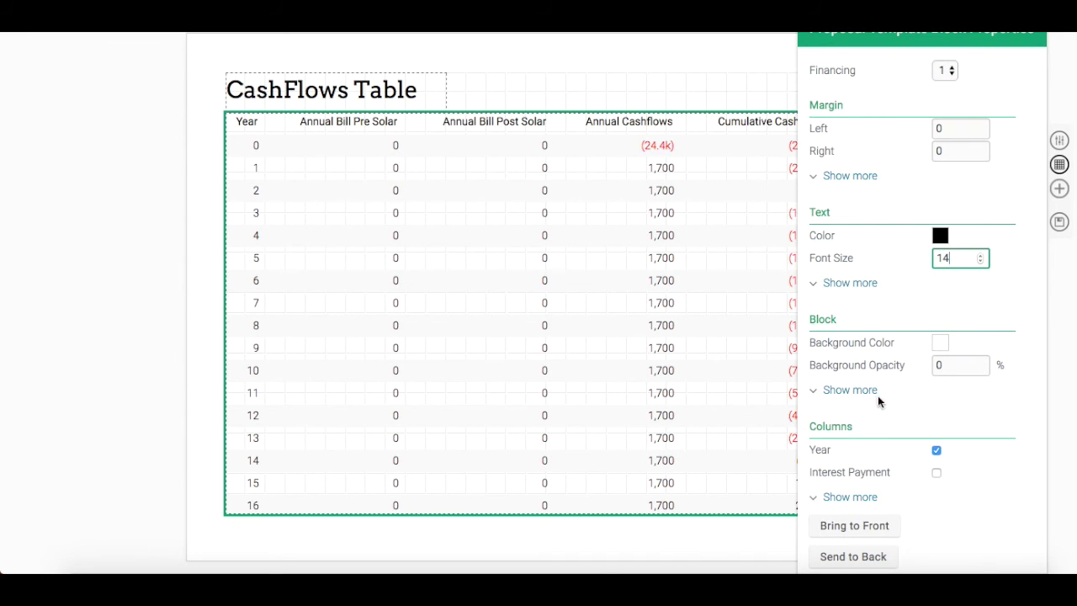
- Set the cash-flow table's block zoom to 75
{"action": "left_click", "coordinate": [849, 392]}
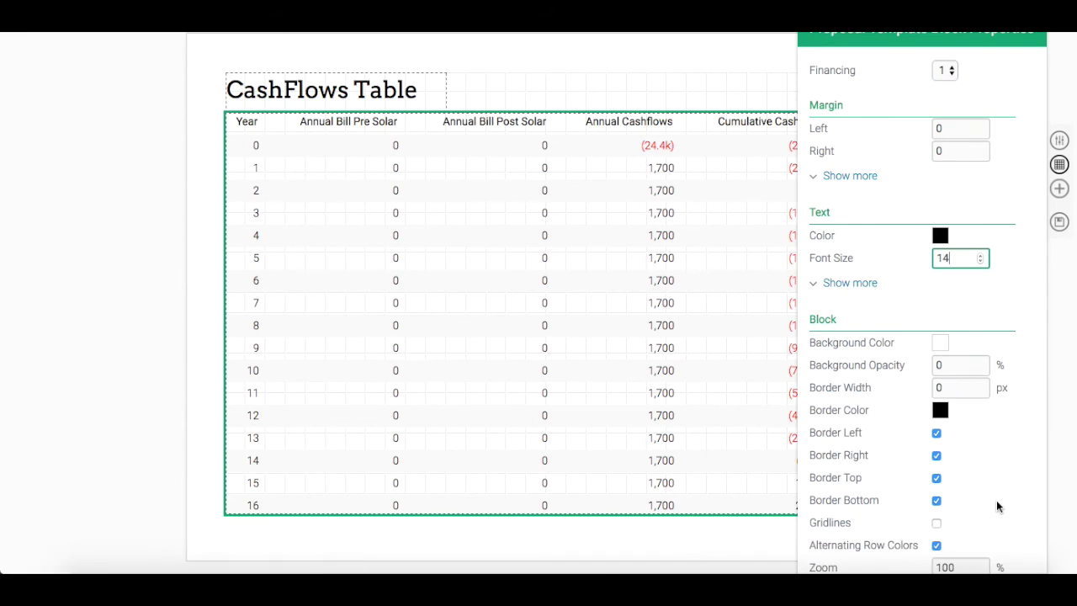
{"action": "scroll", "coordinate": [998, 416], "scroll_direction": "down", "scroll_amount": 3}
{"action": "scroll", "coordinate": [1002, 381], "scroll_direction": "down", "scroll_amount": 2}
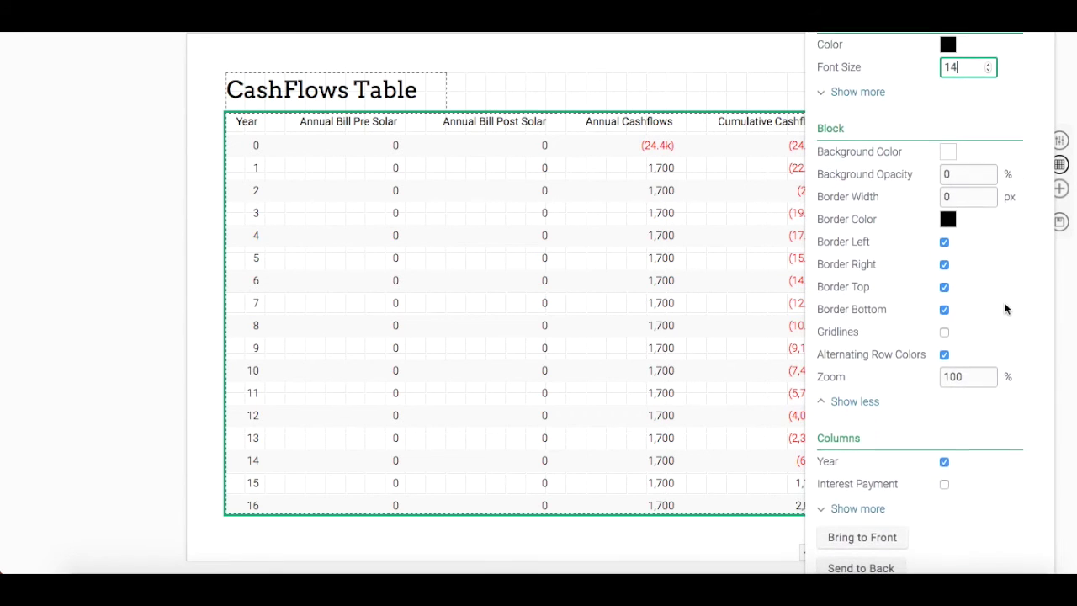
{"action": "double_click", "coordinate": [933, 369]}
{"action": "type", "text": "75"}
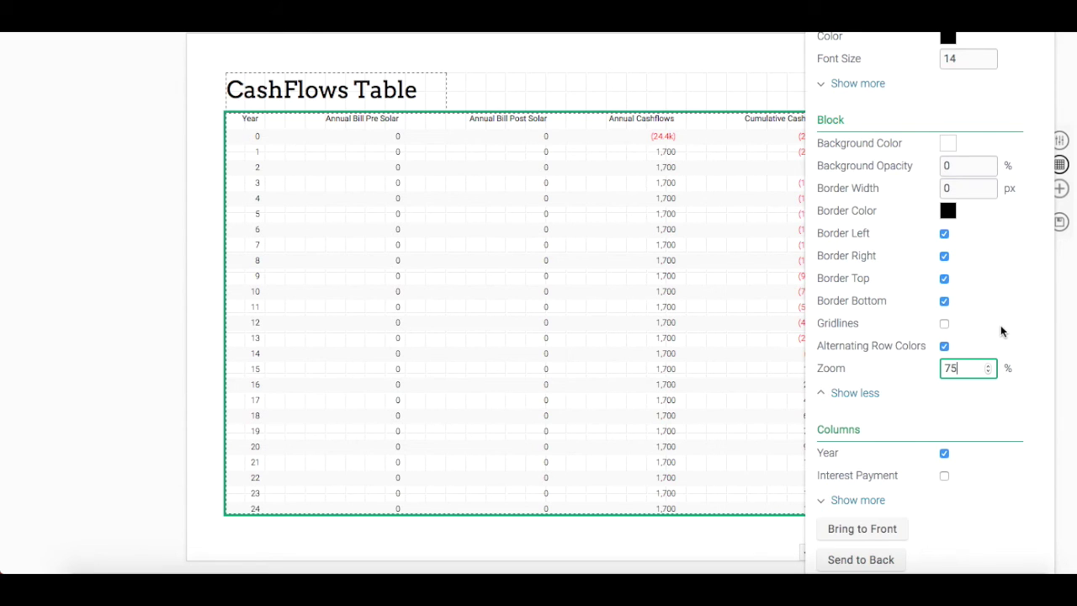
- Add the Principal Payment and Pre-Payment columns to the cash-flow table
{"action": "scroll", "coordinate": [1000, 324], "scroll_direction": "down", "scroll_amount": 5}
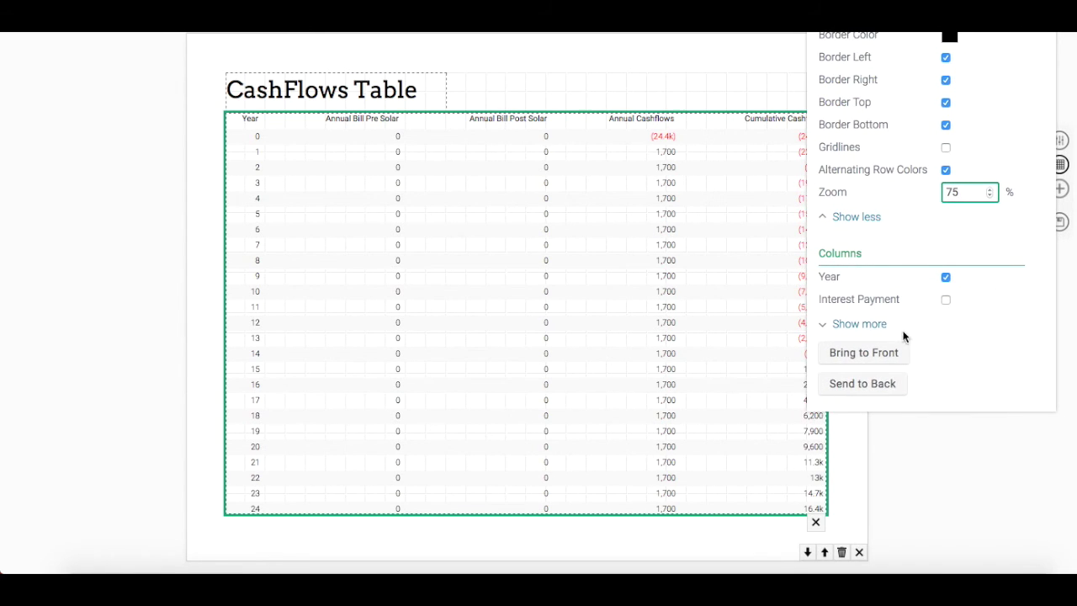
{"action": "left_click", "coordinate": [866, 324]}
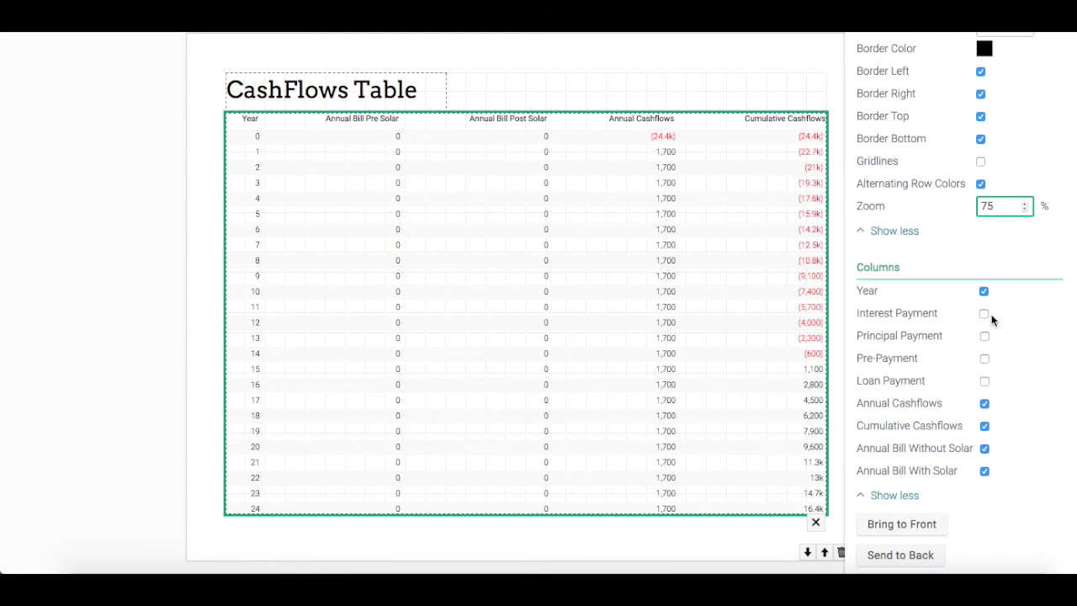
{"action": "left_click", "coordinate": [984, 337]}
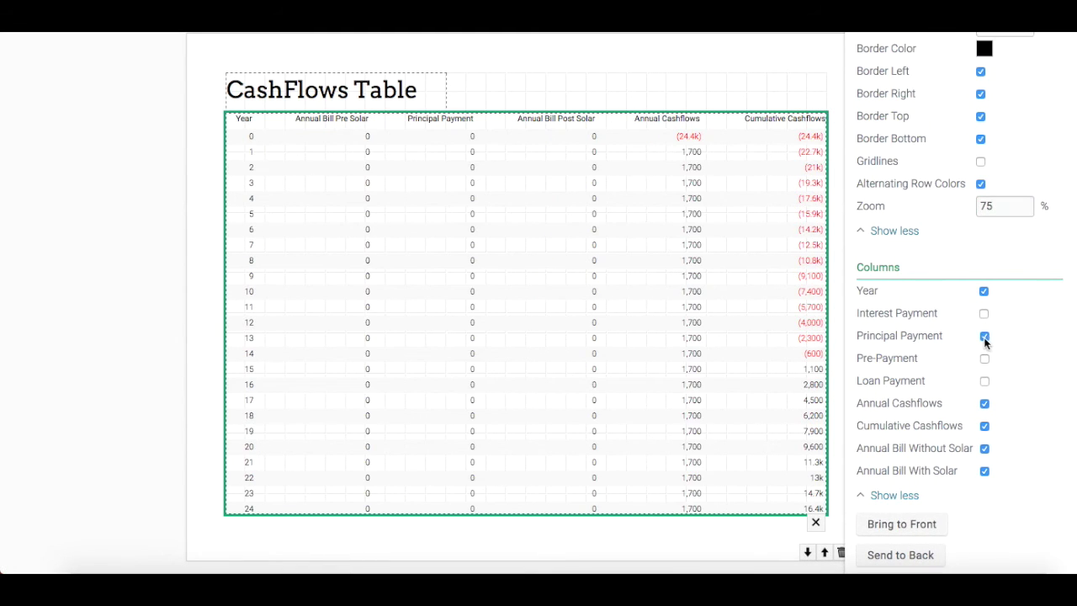
{"action": "left_click", "coordinate": [985, 359]}
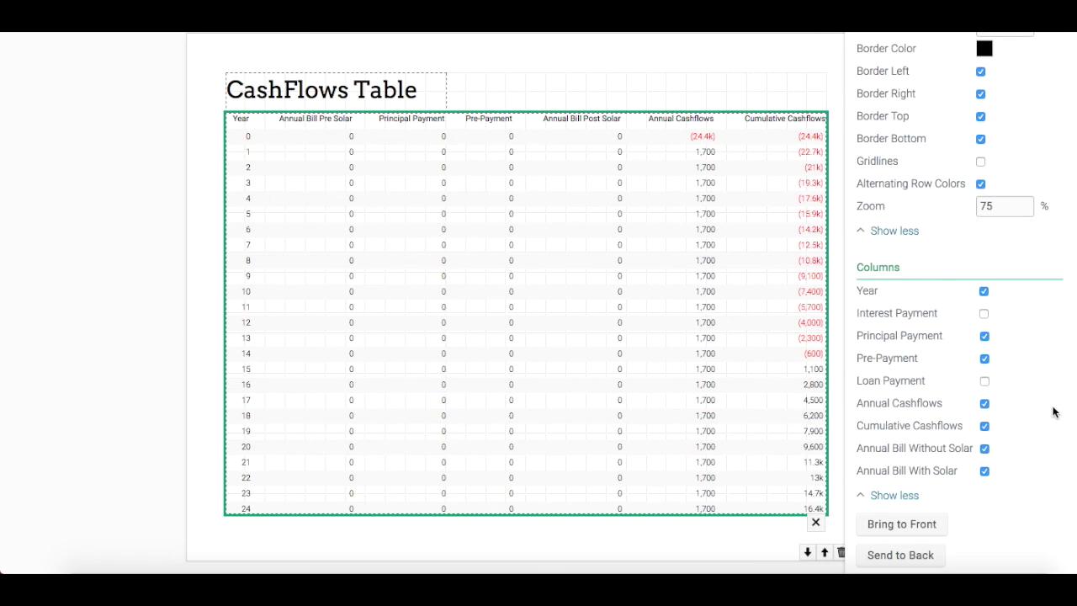
{"action": "left_click", "coordinate": [757, 530]}
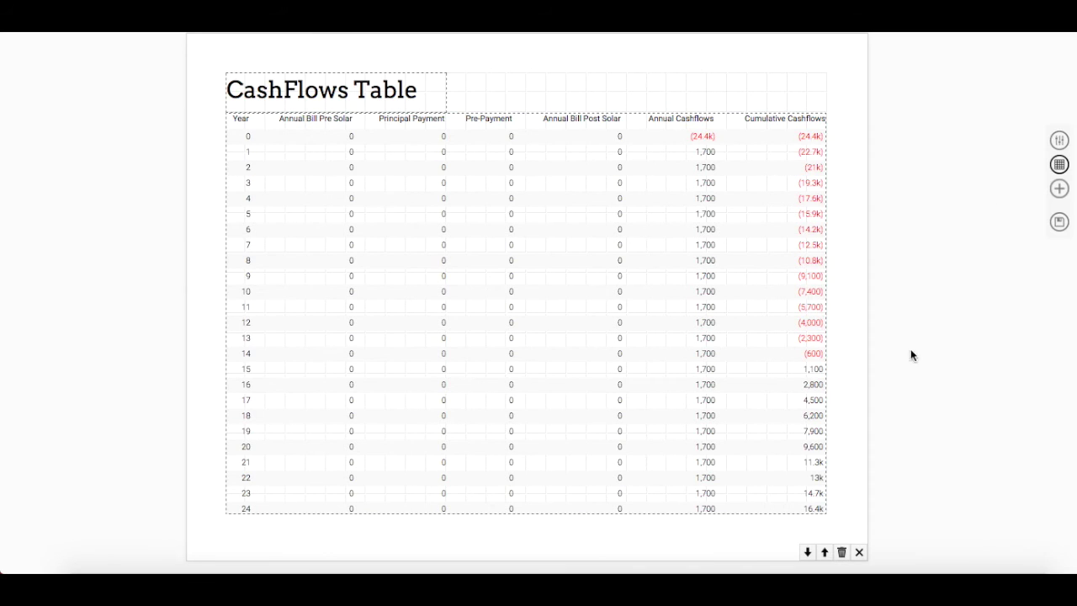
- Save the template and delete "within Reach" from the cover title
{"action": "left_click", "coordinate": [1058, 227]}
{"action": "scroll", "coordinate": [402, 422], "scroll_direction": "down", "scroll_amount": 2}
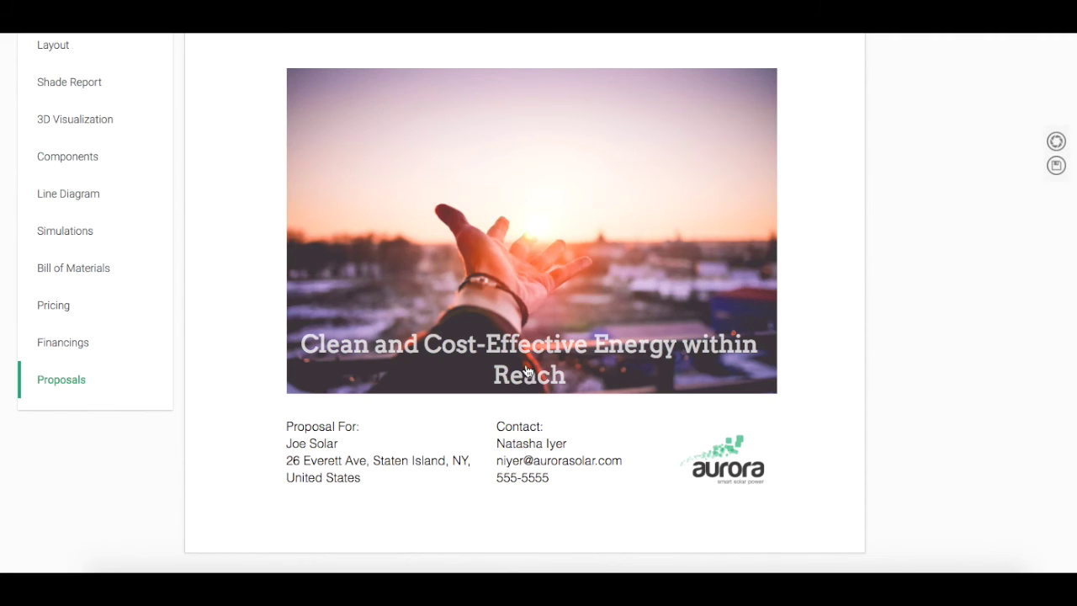
{"action": "mouse_move", "coordinate": [529, 372]}
{"action": "left_click", "coordinate": [764, 407]}
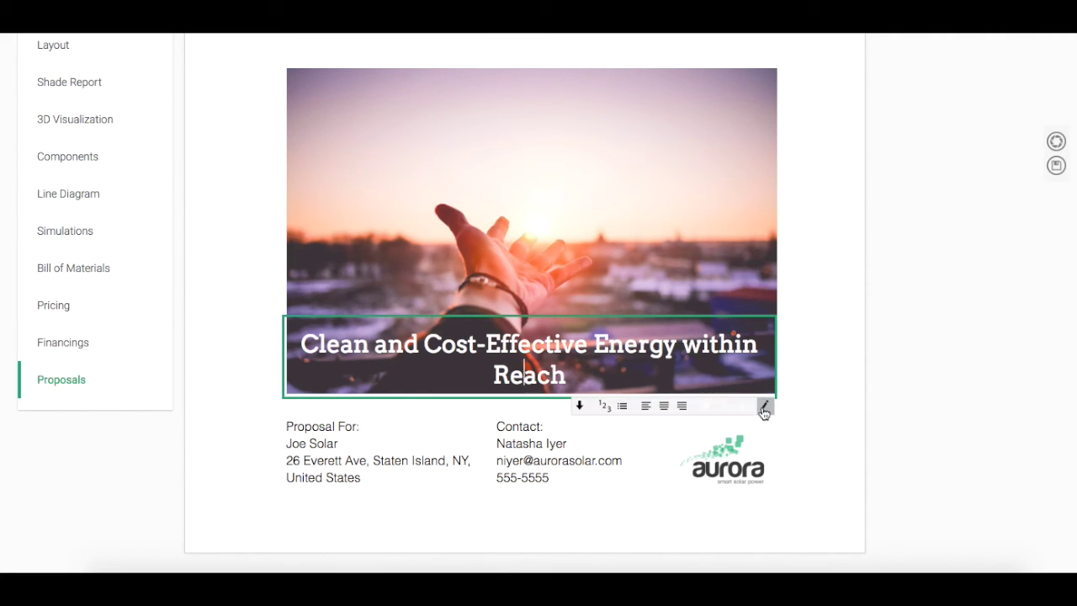
{"action": "left_click_drag", "start_coordinate": [565, 370], "coordinate": [688, 337]}
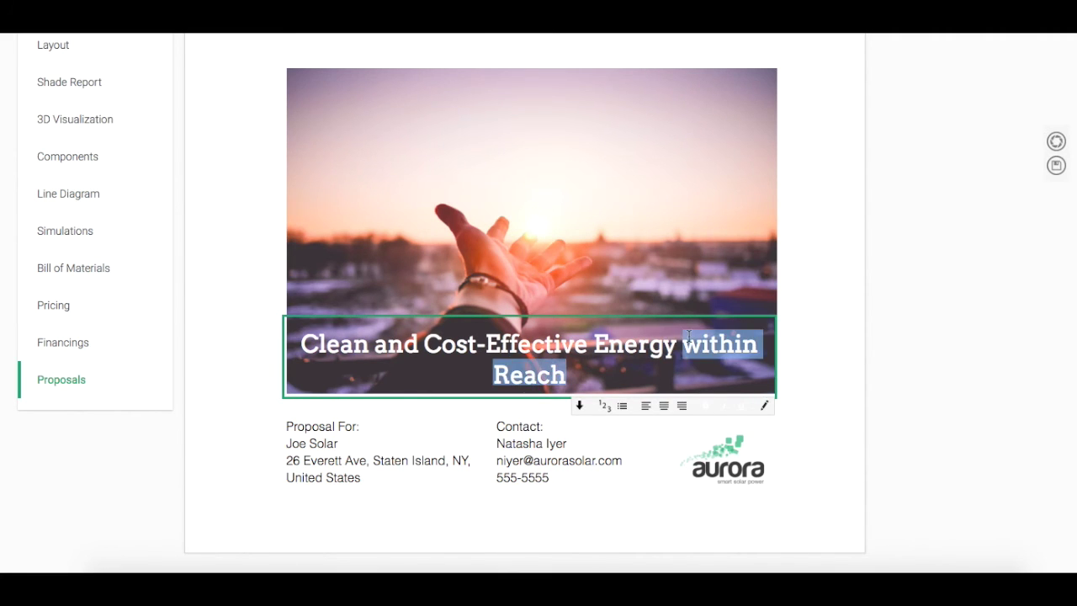
{"action": "key", "text": "BackSpace"}
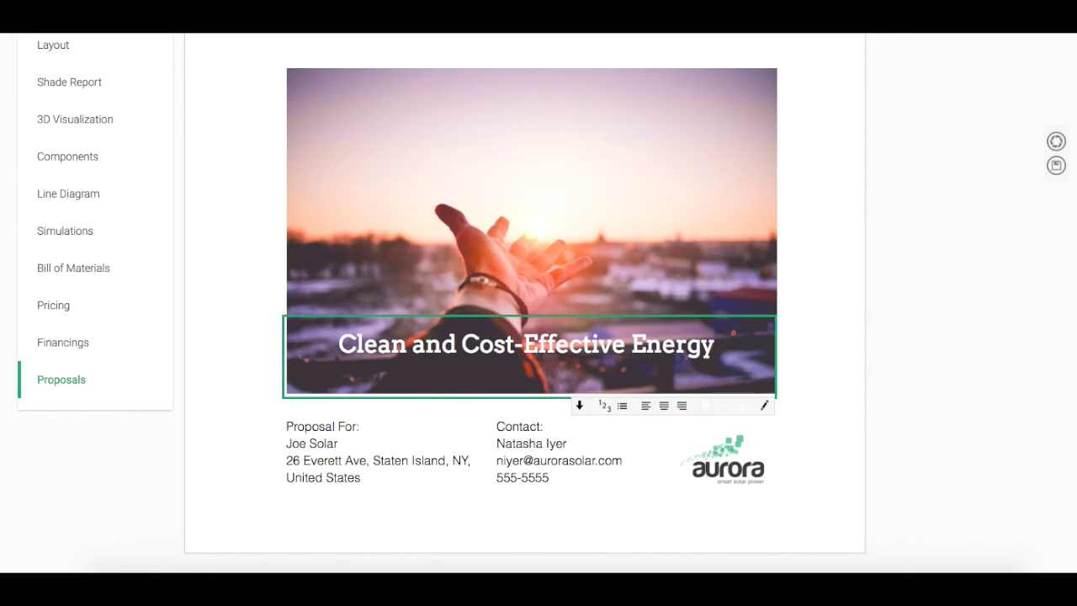
{"action": "left_click", "coordinate": [848, 366]}
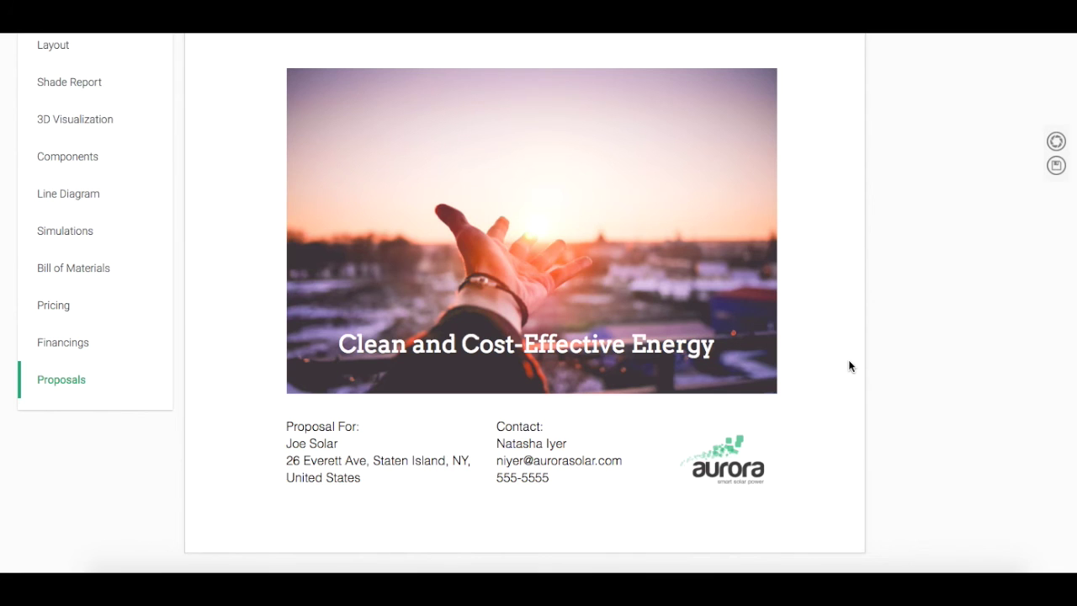
- Scroll past the Electricity Mix and Bill charts to the 2D View aerial image
{"action": "scroll", "coordinate": [848, 366], "scroll_direction": "down", "scroll_amount": 5}
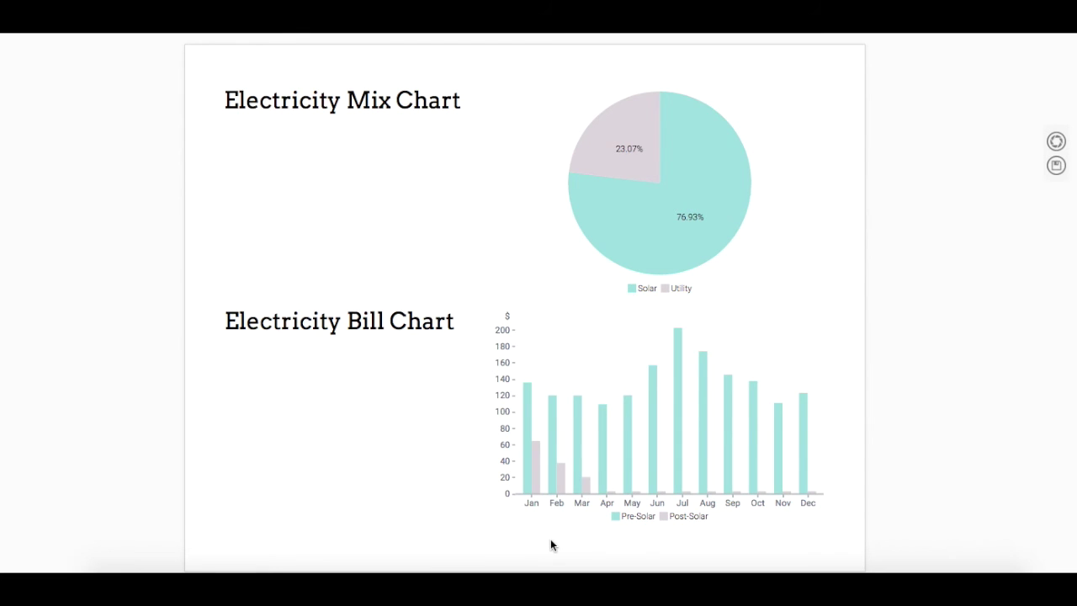
{"action": "scroll", "coordinate": [550, 539], "scroll_direction": "down", "scroll_amount": 2}
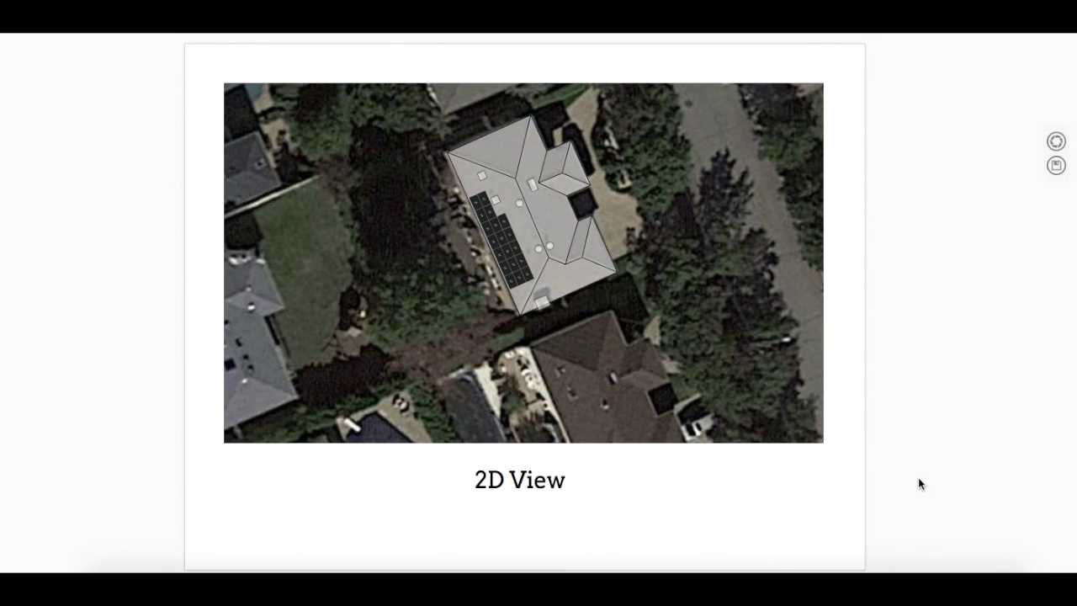
- Turn on the Irradiance map overlay for the 2D View block's roof
{"action": "left_click", "coordinate": [697, 317]}
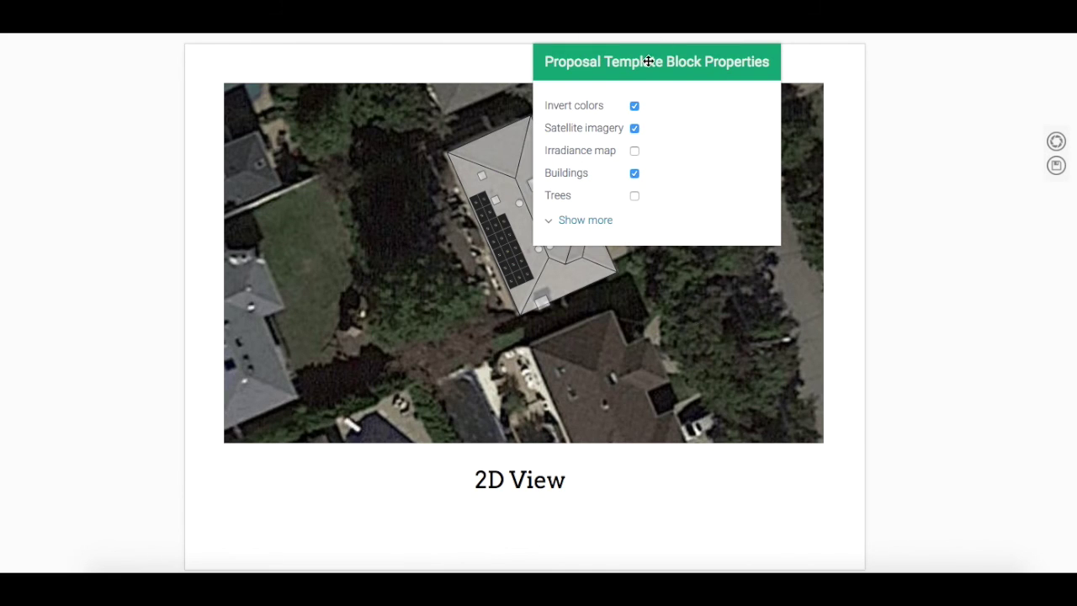
{"action": "left_click_drag", "start_coordinate": [656, 61], "coordinate": [915, 162]}
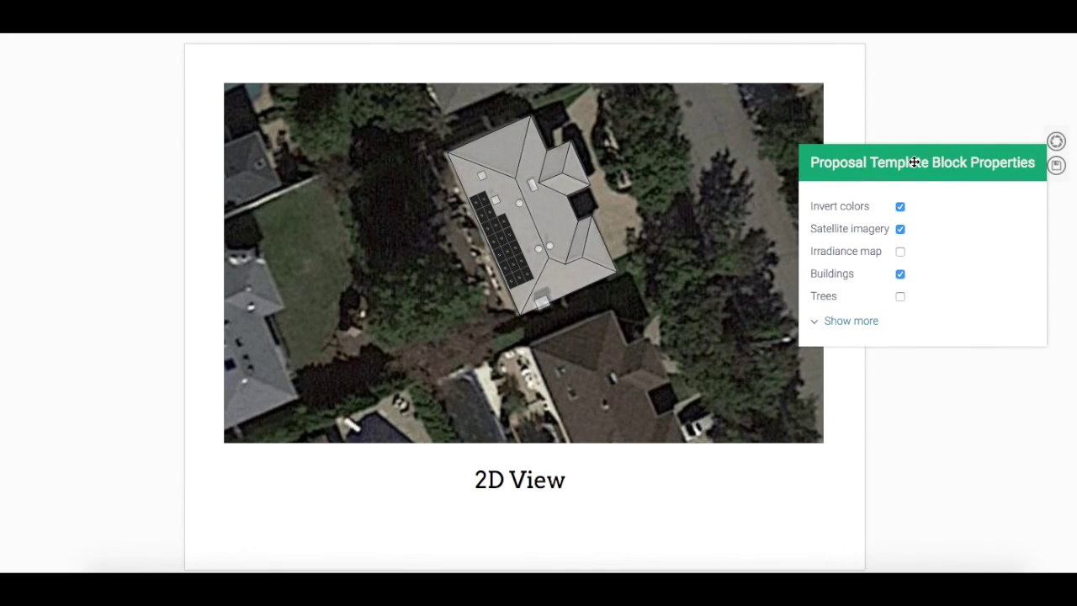
{"action": "left_click", "coordinate": [901, 252]}
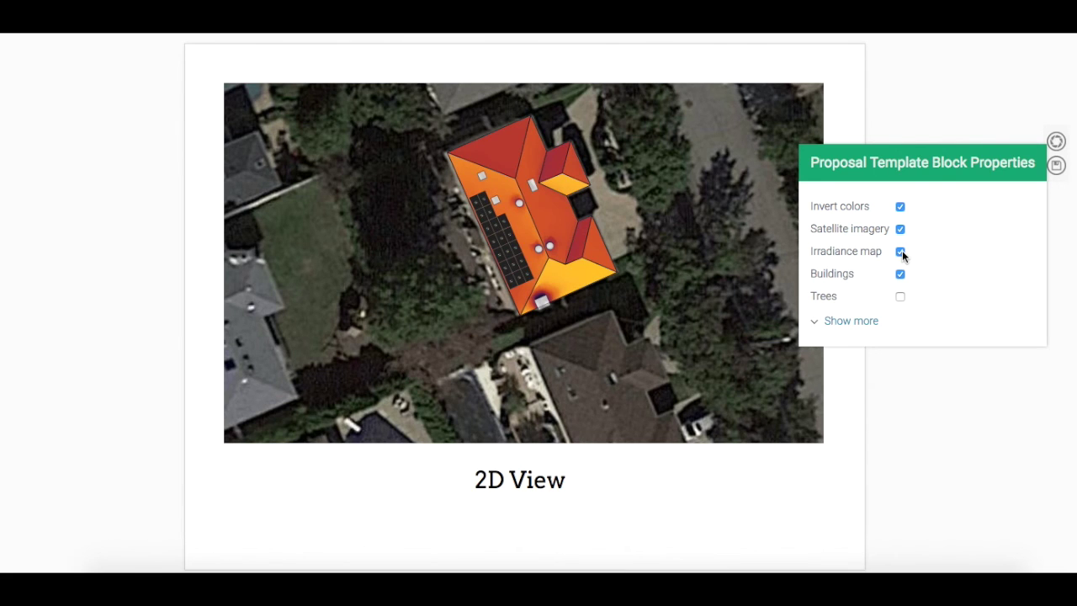
- Zoom in and recentre the 2D map around the house
{"action": "scroll", "coordinate": [545, 206], "scroll_direction": "up", "scroll_amount": 2}
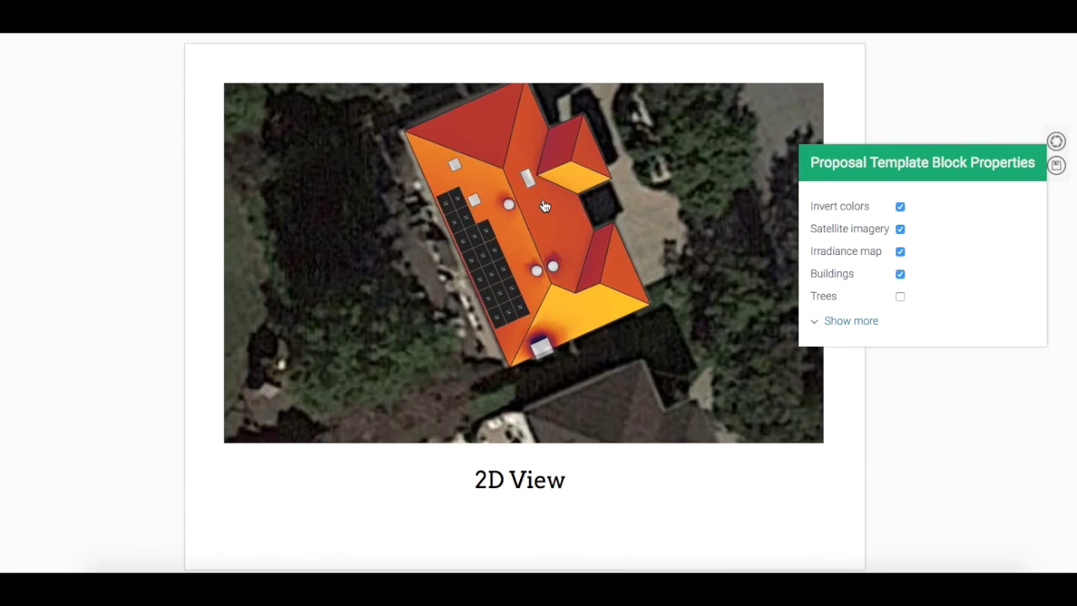
{"action": "left_click_drag", "start_coordinate": [545, 206], "coordinate": [551, 240]}
{"action": "scroll", "coordinate": [548, 228], "scroll_direction": "up", "scroll_amount": 1}
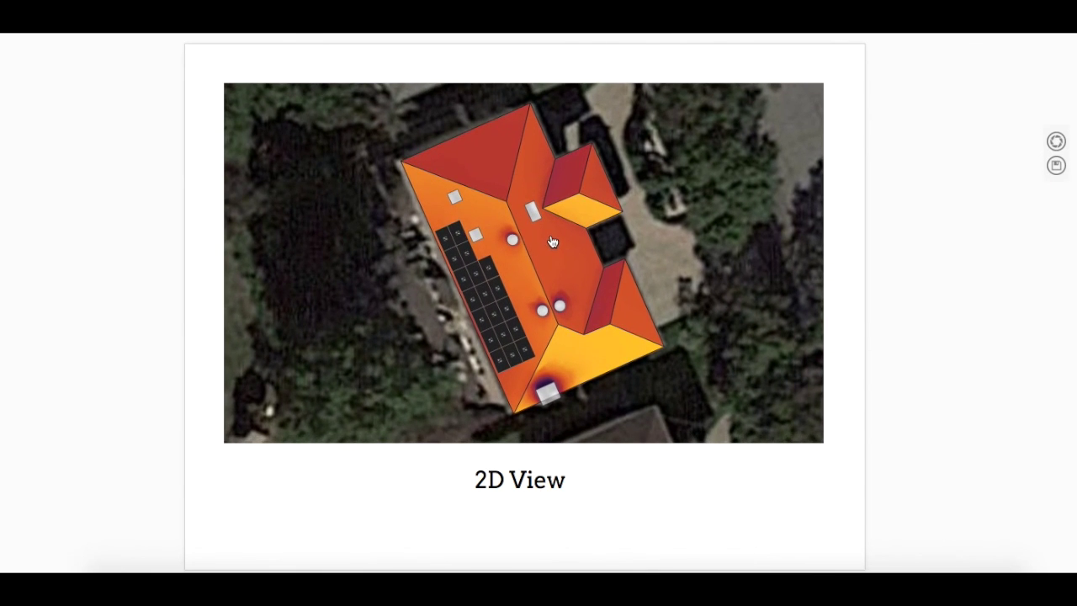
{"action": "scroll", "coordinate": [957, 340], "scroll_direction": "down", "scroll_amount": 6}
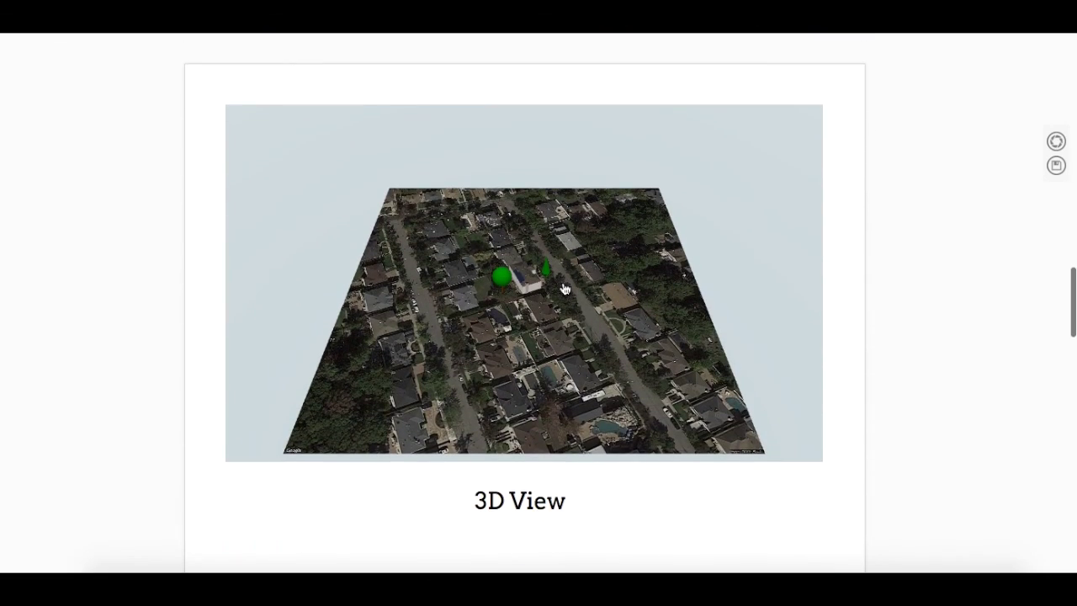
- Hide Ground Plane and Trees in the 3D View, then orbit to a side view of the house
{"action": "scroll", "coordinate": [557, 289], "scroll_direction": "up", "scroll_amount": 5}
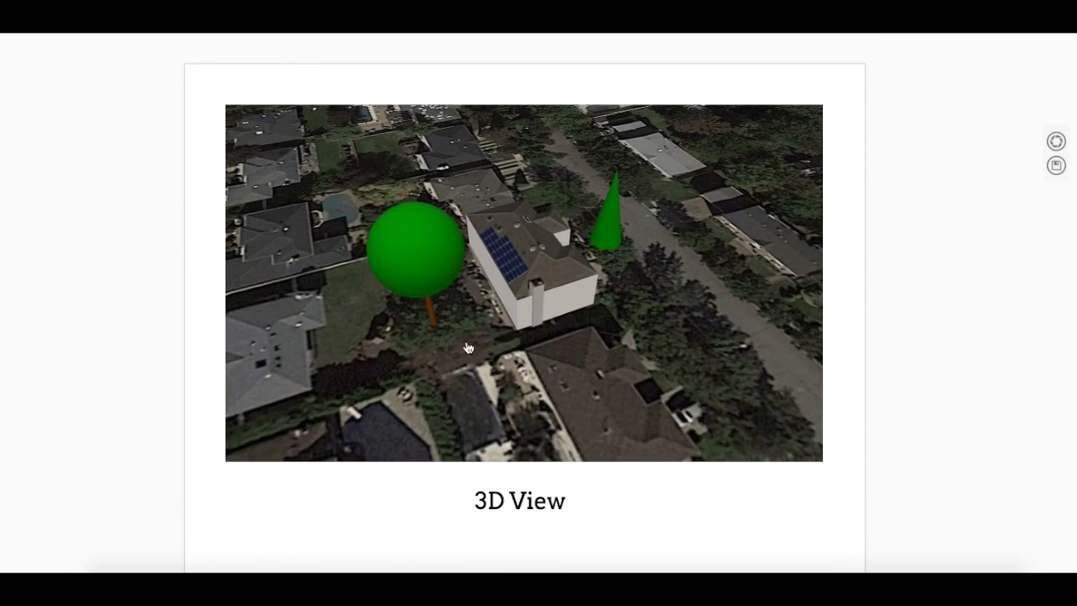
{"action": "left_click_drag", "start_coordinate": [470, 345], "coordinate": [637, 328]}
{"action": "scroll", "coordinate": [637, 328], "scroll_direction": "up", "scroll_amount": 3}
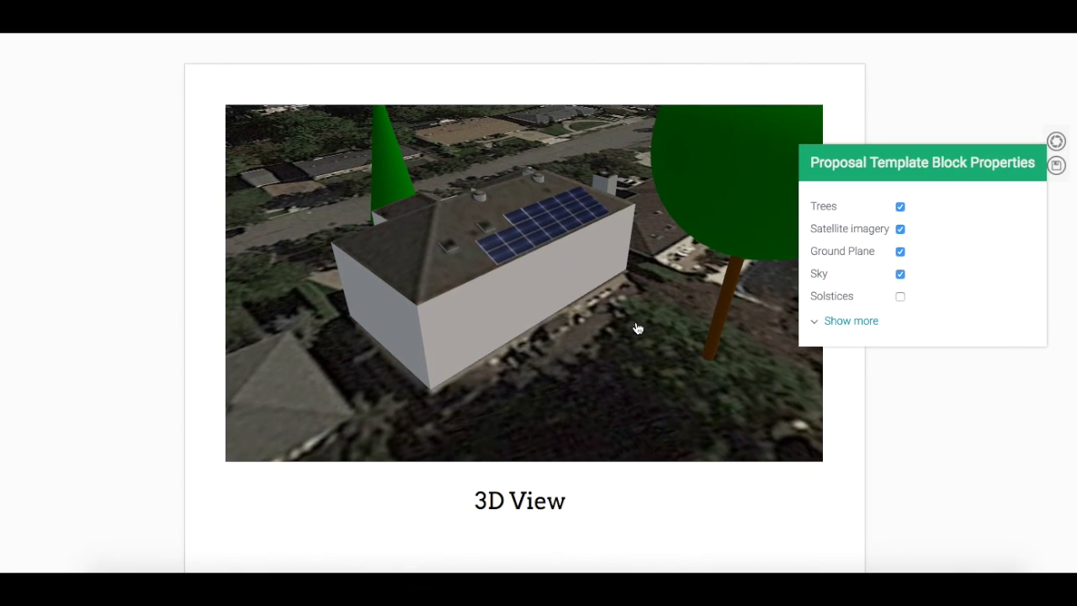
{"action": "left_click", "coordinate": [900, 252]}
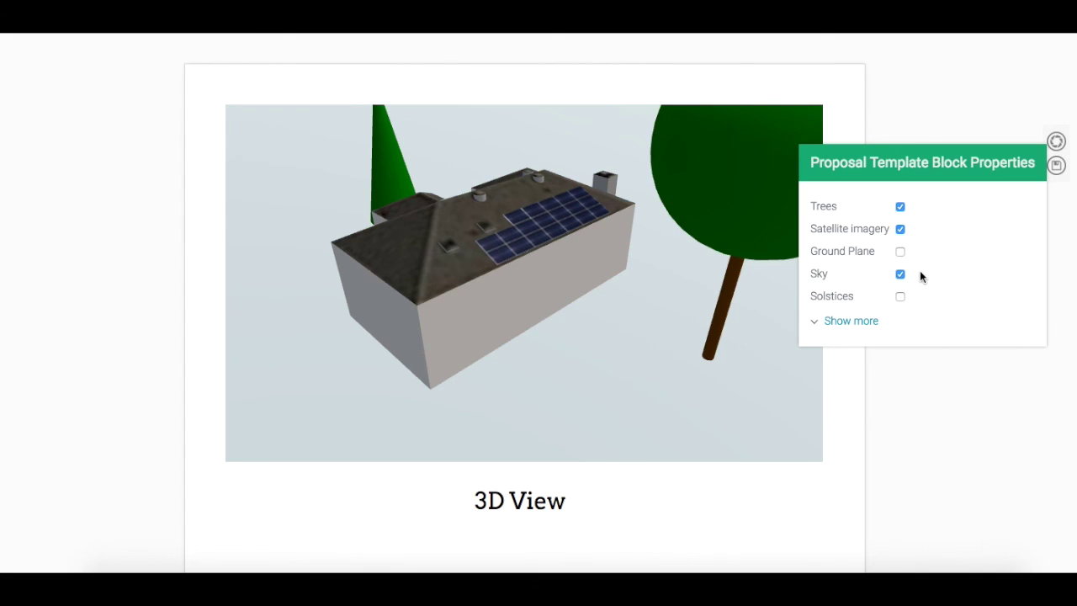
{"action": "left_click", "coordinate": [900, 207]}
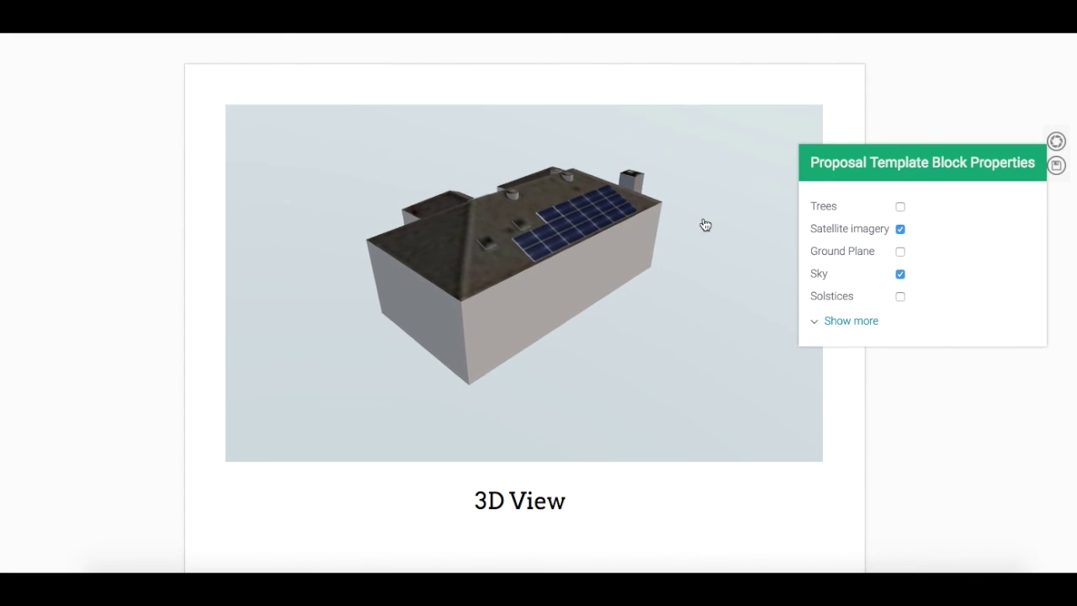
{"action": "left_click_drag", "start_coordinate": [704, 336], "coordinate": [640, 329]}
{"action": "scroll", "coordinate": [1013, 194], "scroll_direction": "down", "scroll_amount": 1}
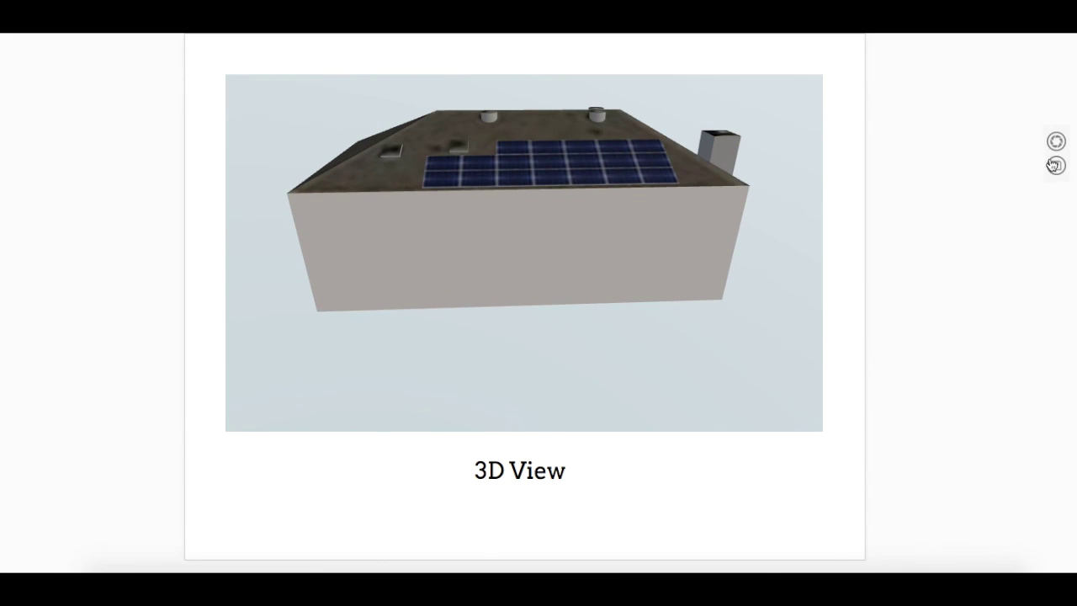